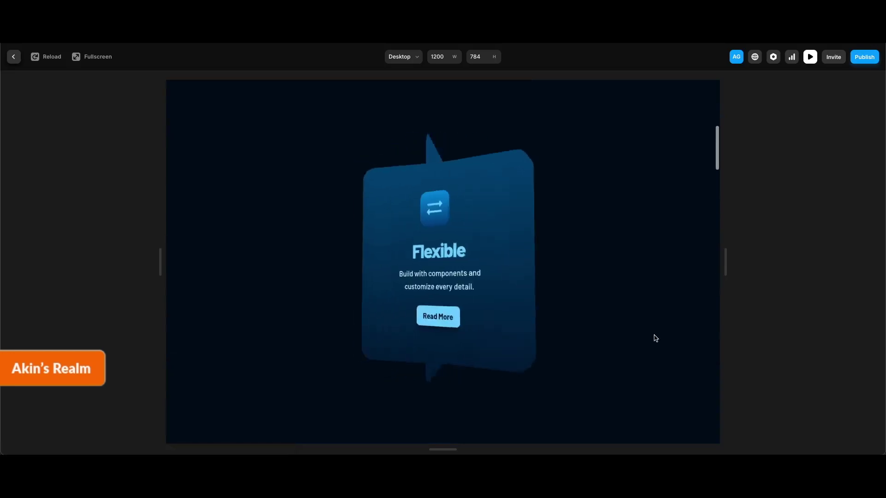
Step: Examine the 3D card flip animation across the Fast, Flexible and Dynamic cards in the page preview, and close the preview
scroll(618, 299, "down", 5)
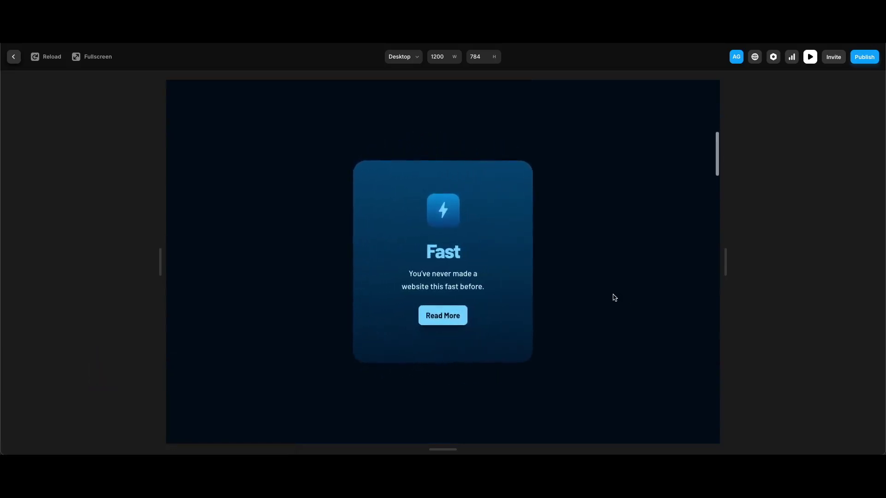
scroll(615, 299, "down", 5)
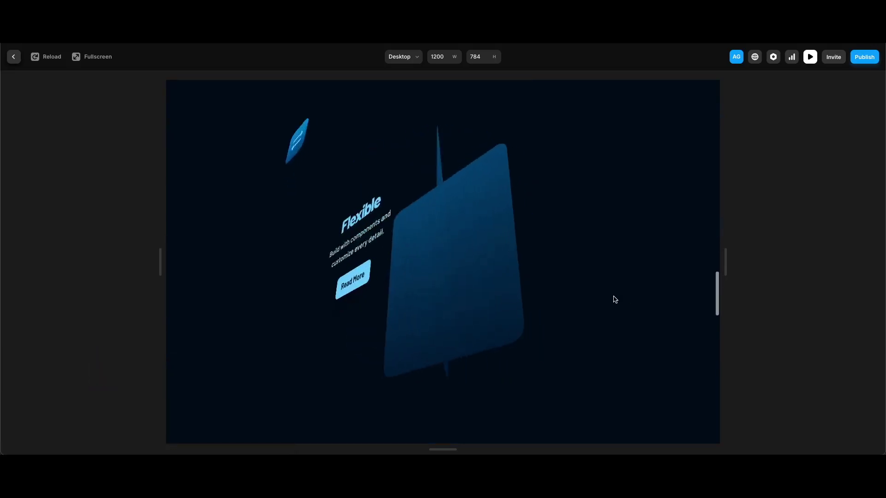
scroll(614, 299, "down", 2)
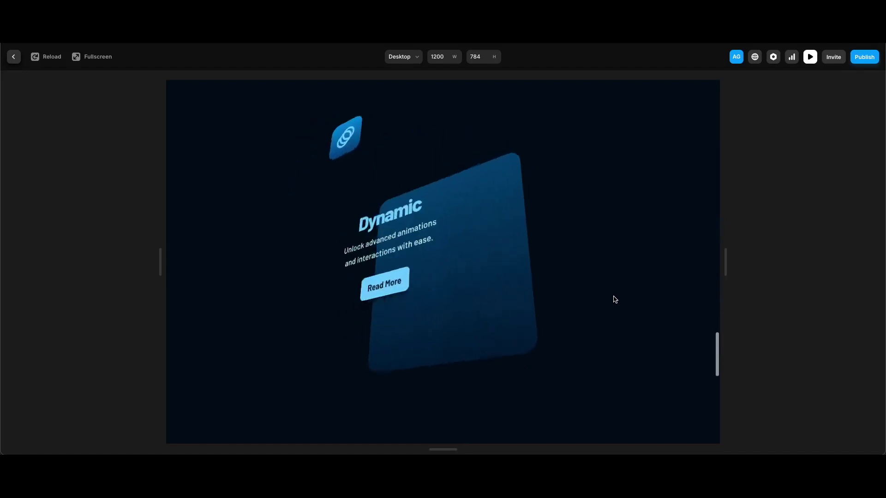
scroll(614, 299, "down", 3)
scroll(614, 299, "down", 2)
scroll(615, 299, "up", 5)
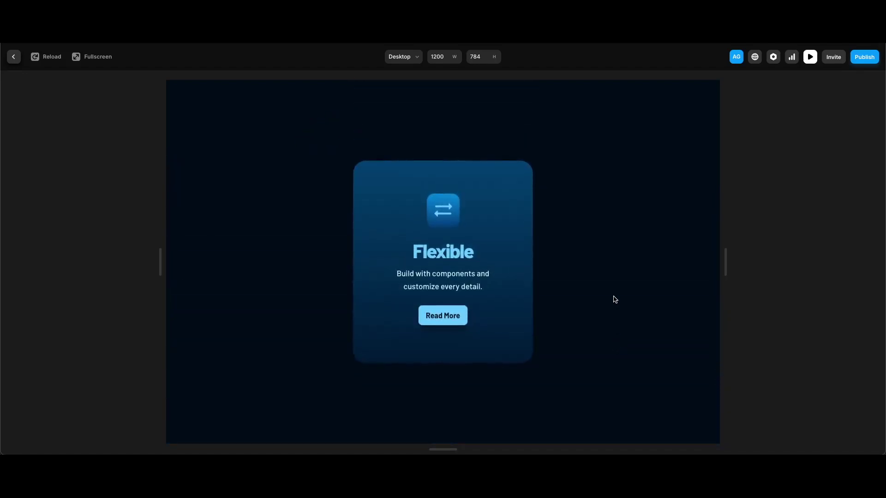
scroll(615, 299, "up", 3)
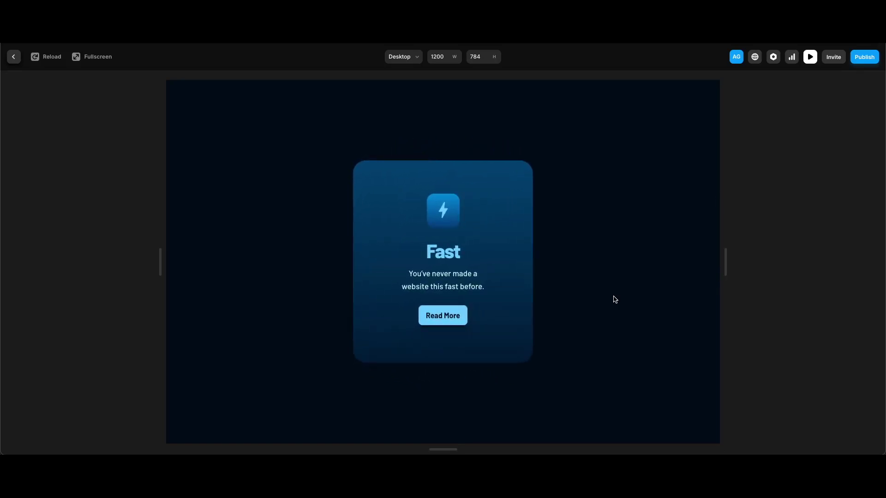
key("Escape")
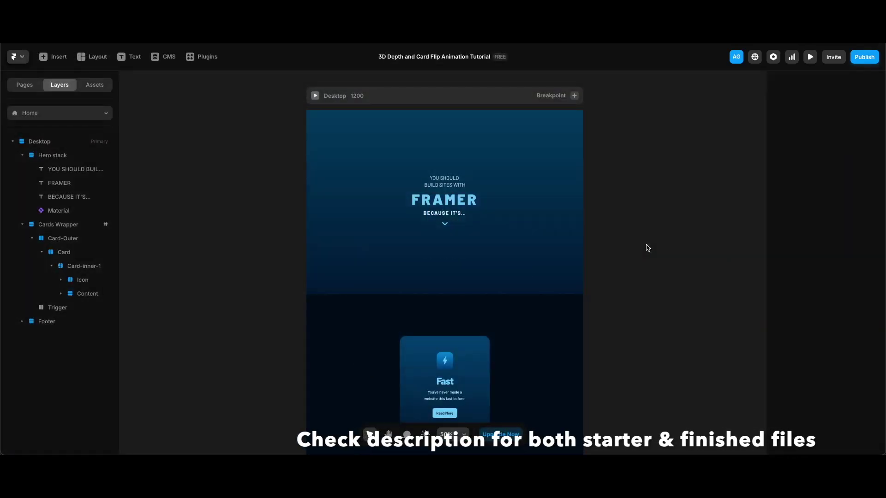
Step: Inspect the layout, position and 3D transform settings of Cards Wrapper, Card-Outer, Card and Card-inner-1
scroll(596, 265, "down", 2)
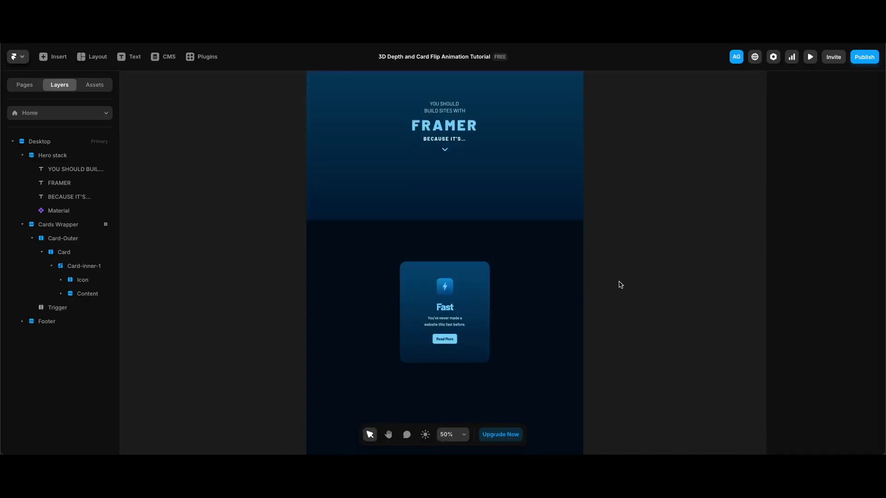
left_click(82, 225)
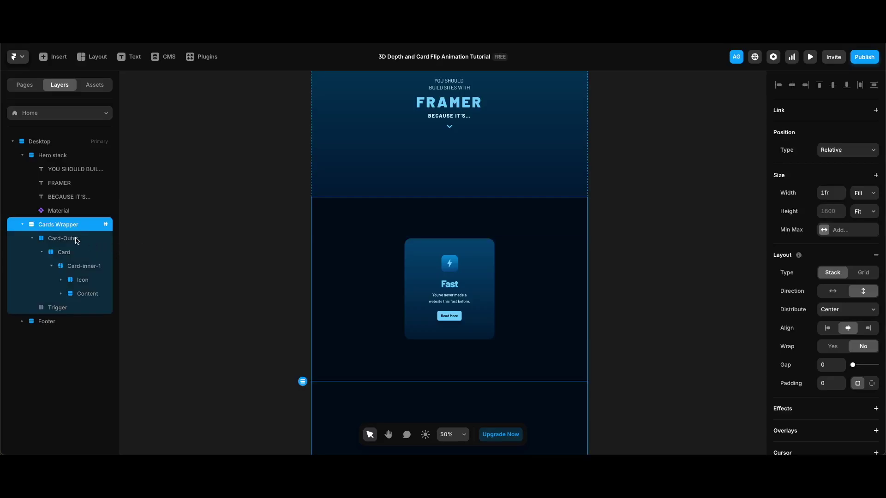
left_click(77, 239)
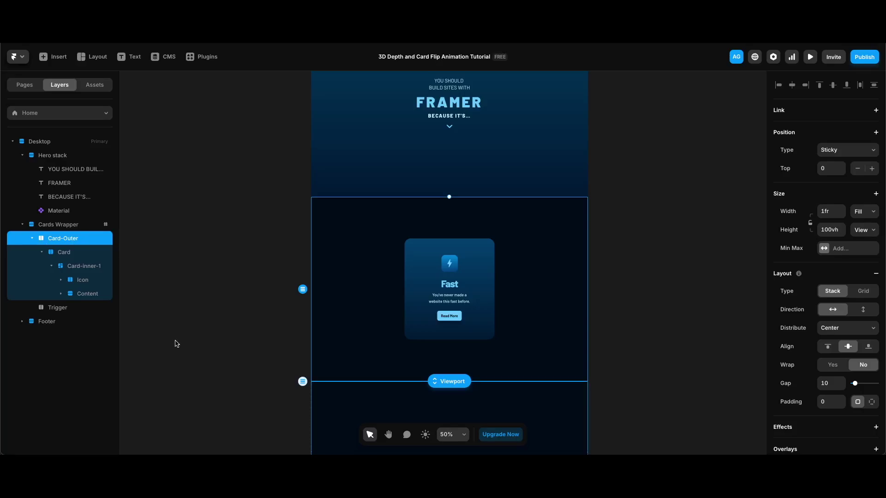
left_click(73, 253)
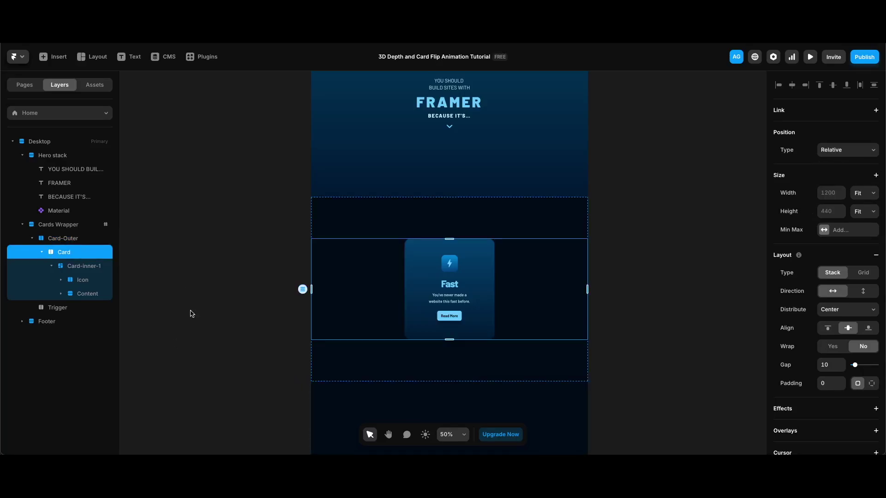
left_click(87, 266)
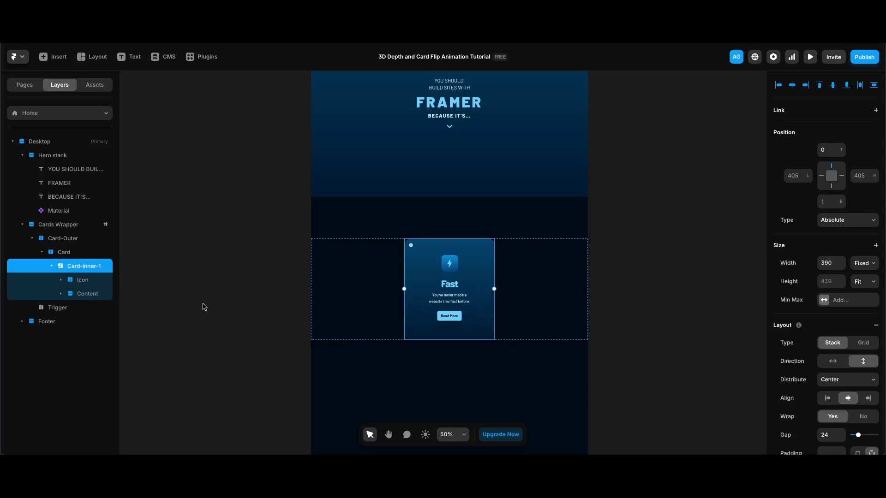
scroll(798, 369, "down", 10)
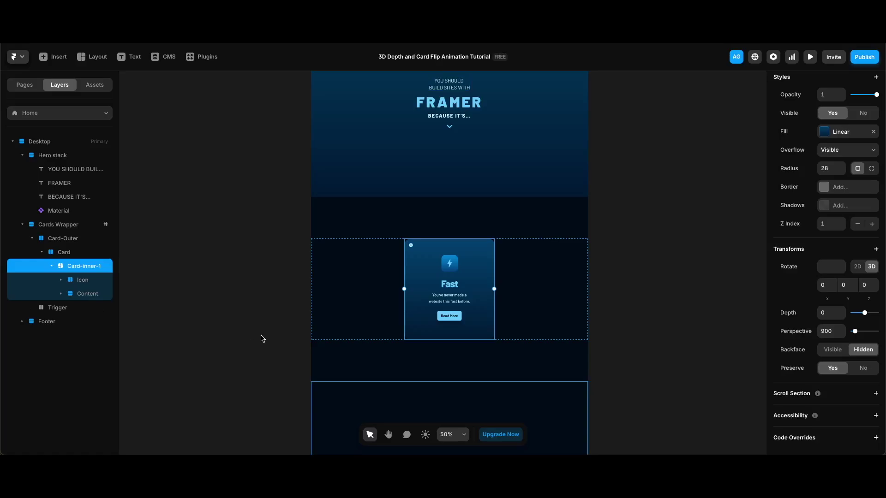
Step: Inspect the size and layout settings of the Trigger and Footer sections below the card
scroll(605, 357, "down", 5)
left_click(511, 290)
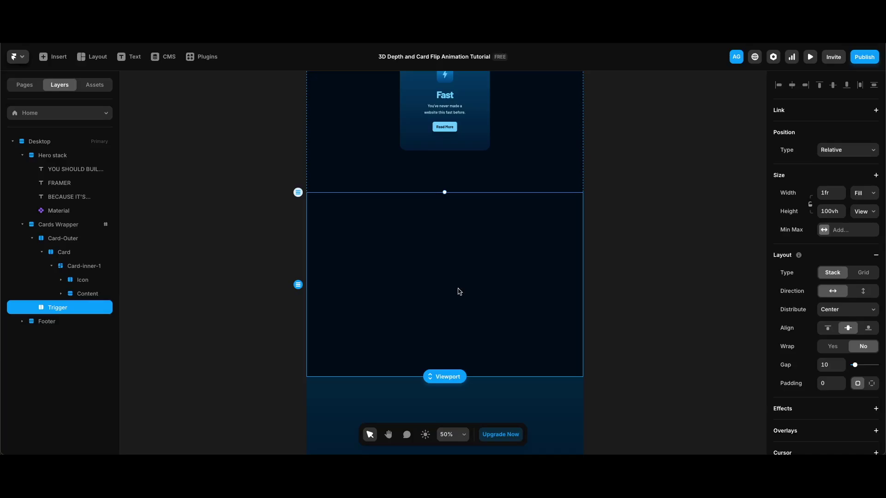
scroll(461, 296, "down", 5)
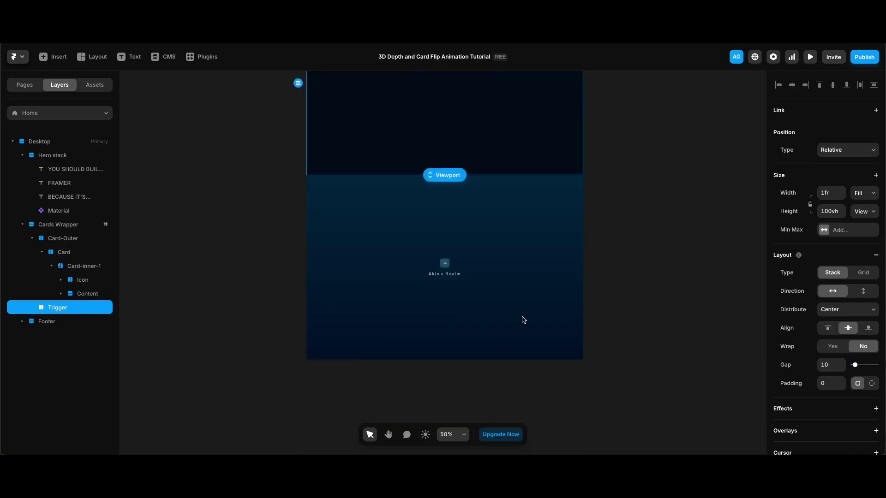
left_click(532, 314)
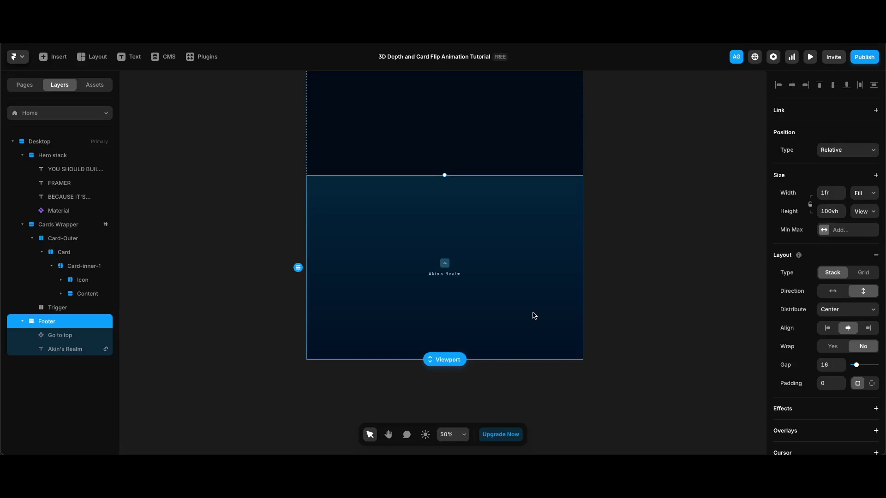
scroll(637, 297, "up", 6)
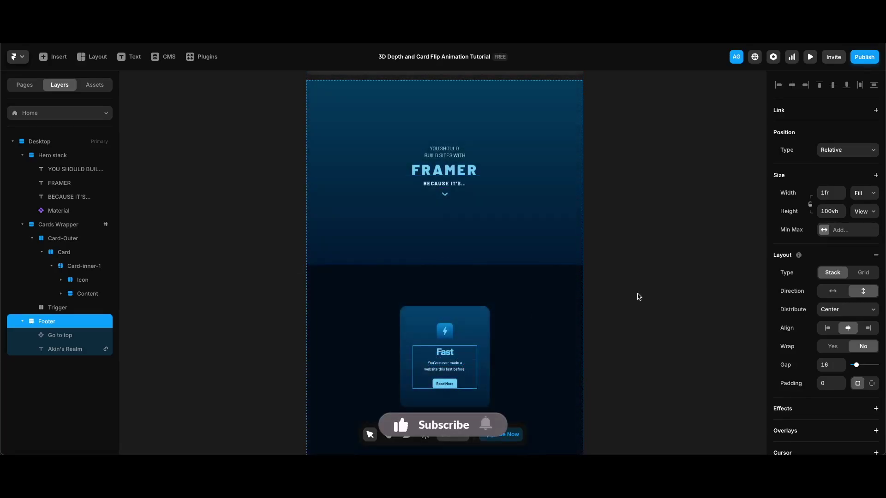
Step: Create a component from the Card stack that contains Card-inner-1
left_click(482, 327)
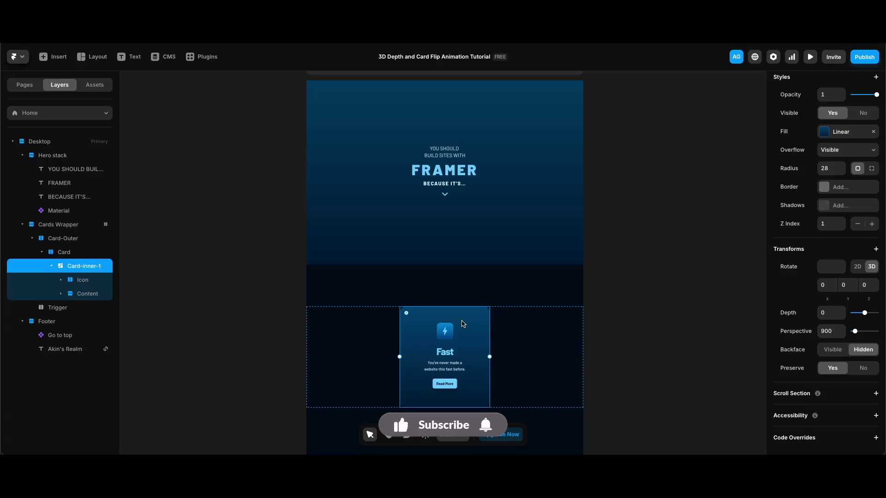
left_click(92, 252)
right_click(485, 337)
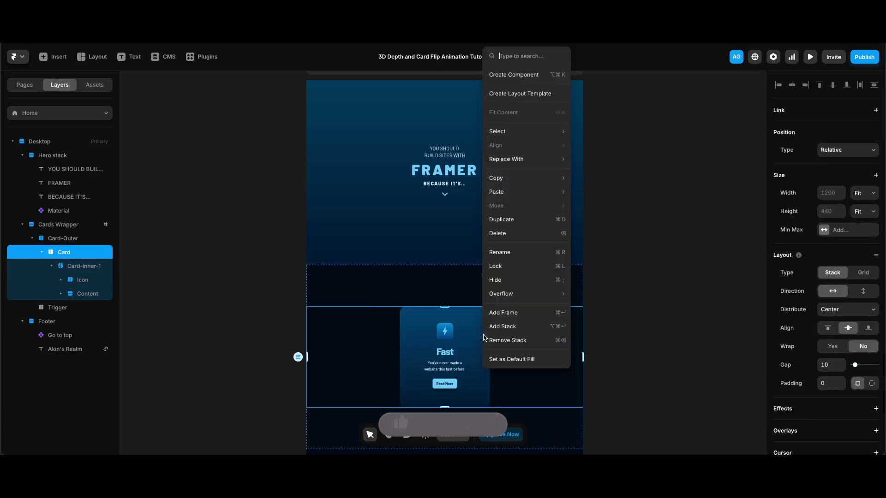
left_click(538, 75)
left_click(471, 280)
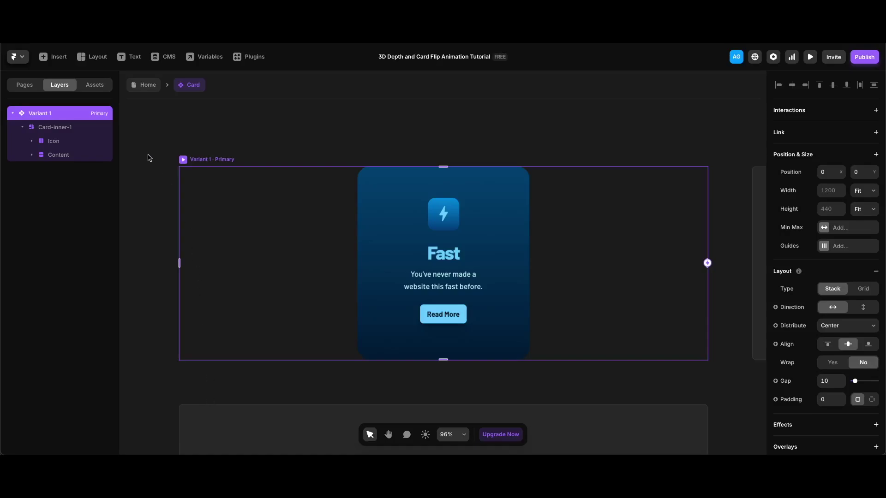
Step: Set the primary variant of the Card component to a fixed width of 390
left_click(70, 129)
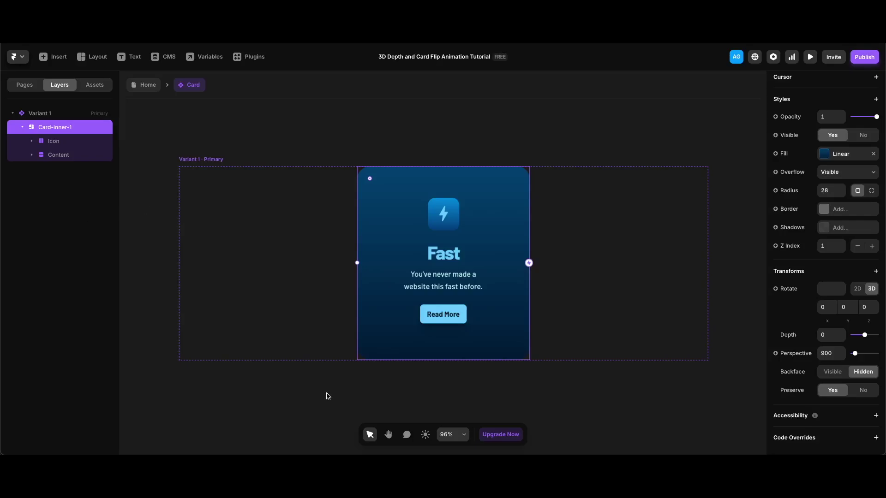
key("super+z")
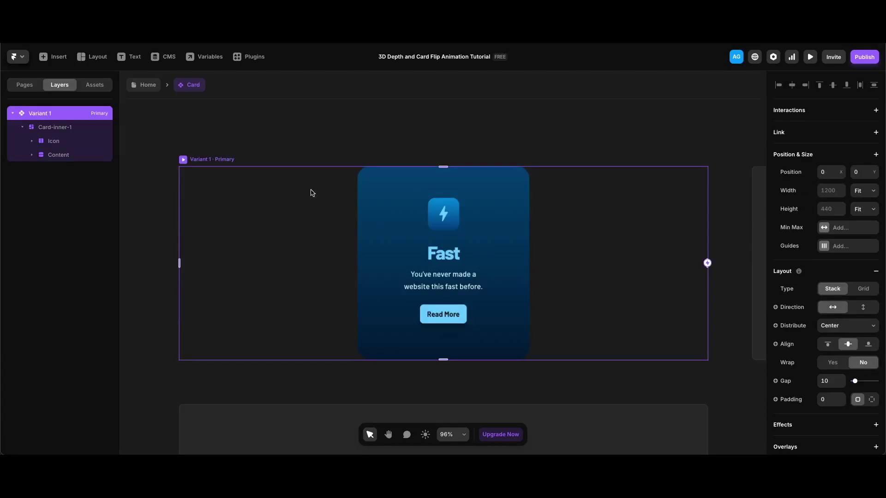
left_click(830, 190)
type("390")
key("Return")
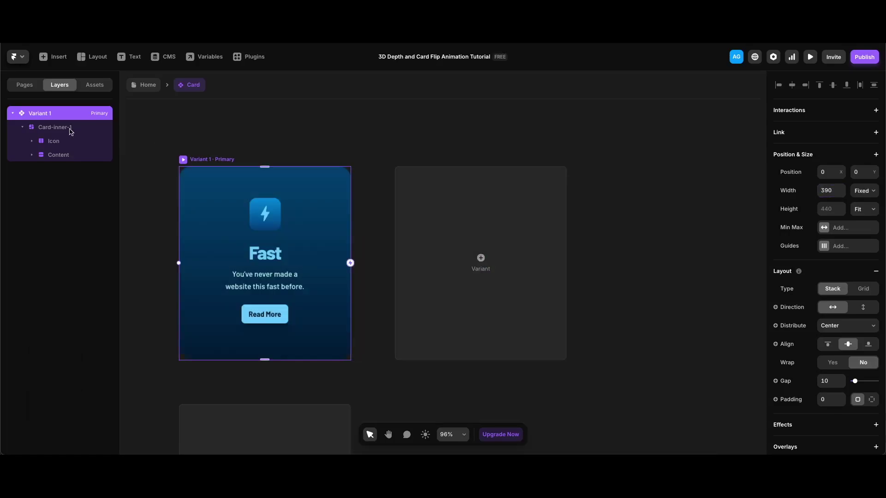
Step: Duplicate Card-inner-1 within the primary variant and rename the copy Card-inner-2
left_click(69, 132)
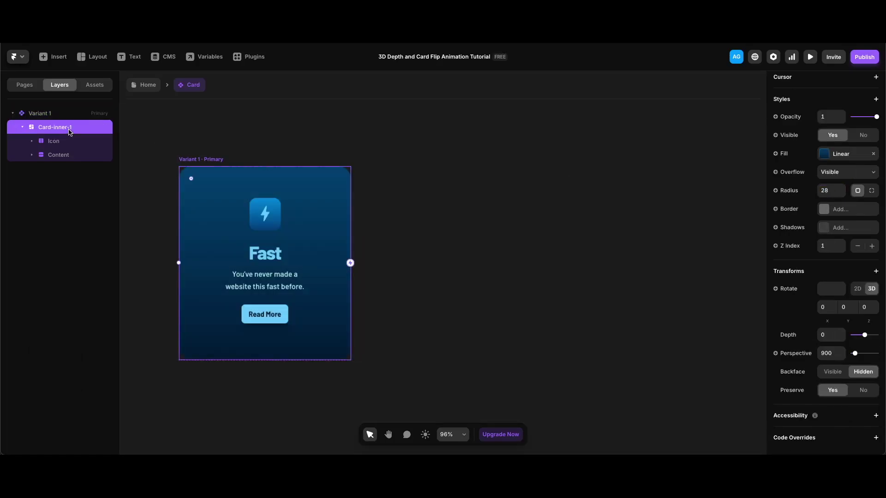
key("super+d")
double_click(73, 169)
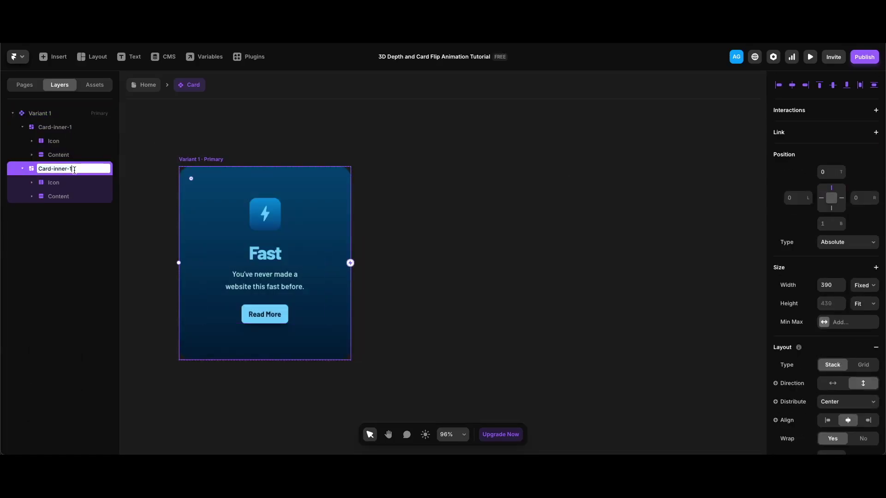
key("BackSpace")
type("2")
key("Return")
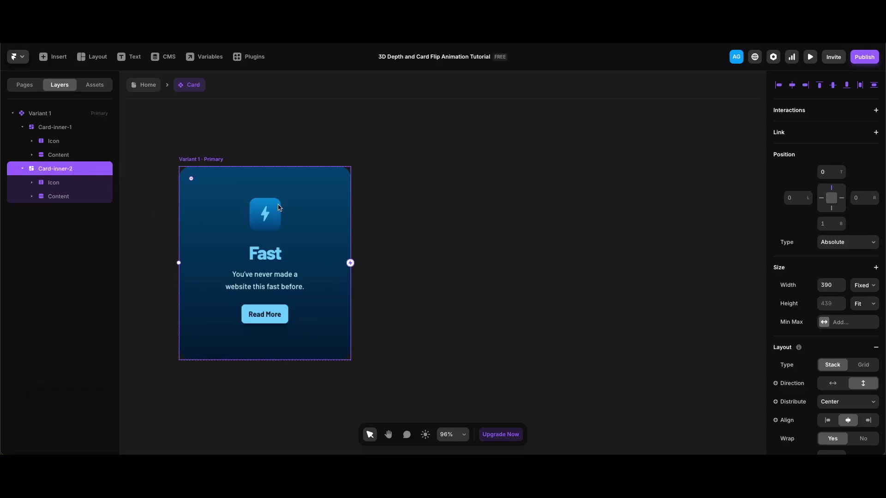
Step: Change the Material icon in Card-inner-2 to DesignServices
left_click(32, 183)
left_click(68, 197)
scroll(826, 393, "down", 5)
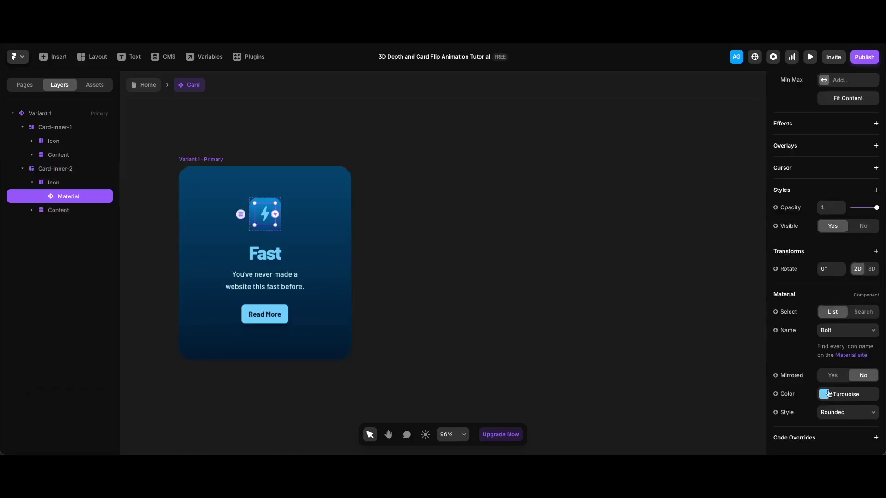
left_click(838, 329)
type("desig")
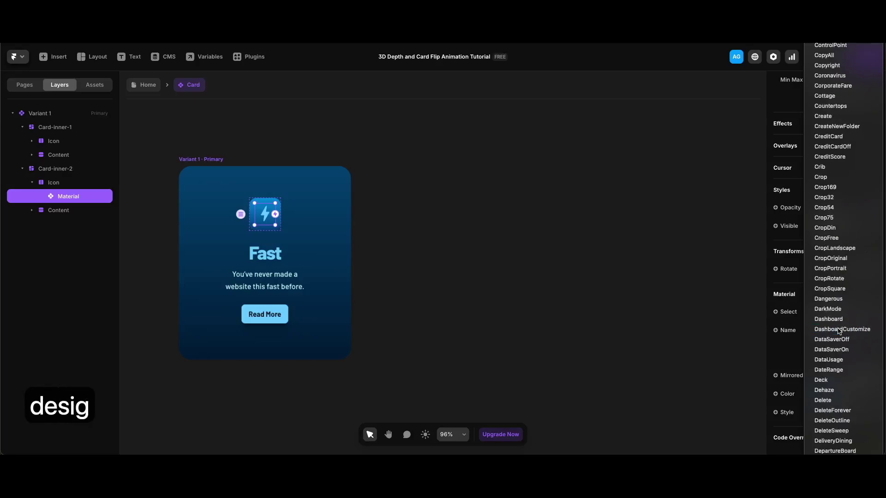
type("n")
key("Return")
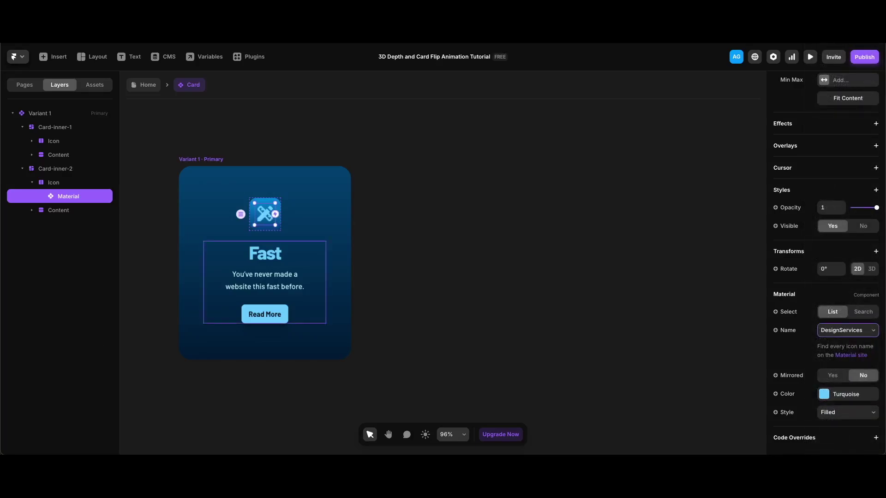
Step: Replace Card-inner-2's heading with "Easy" and its paragraph with "Works like the canvas tools you're familiar with."
double_click(255, 254)
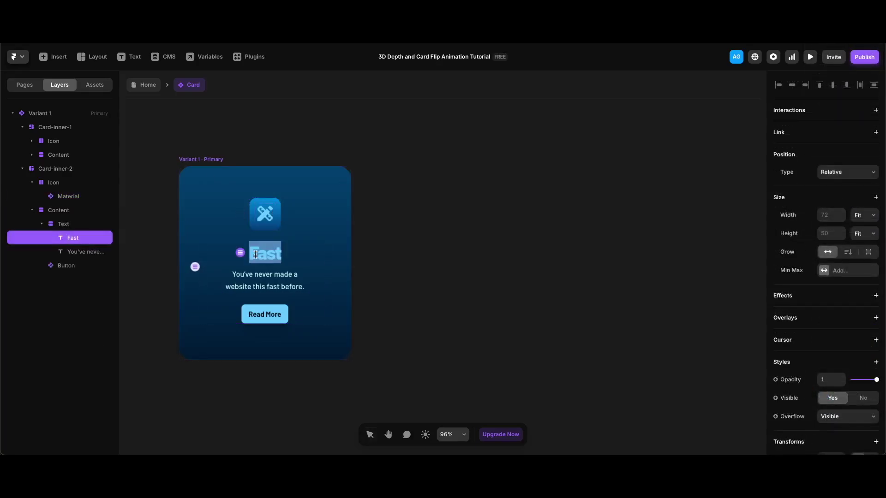
type("Easy")
left_click(280, 281)
double_click(280, 281)
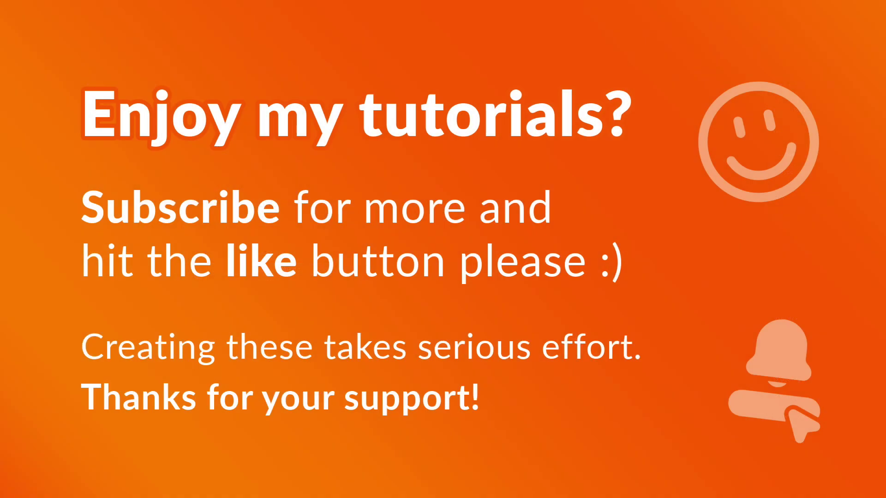
type("Works like the canvas tools you're familiar with.")
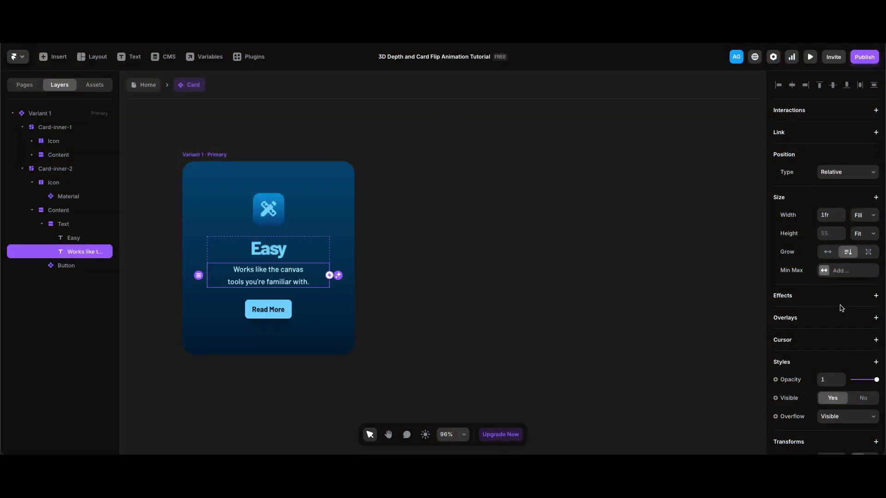
scroll(839, 306, "down", 5)
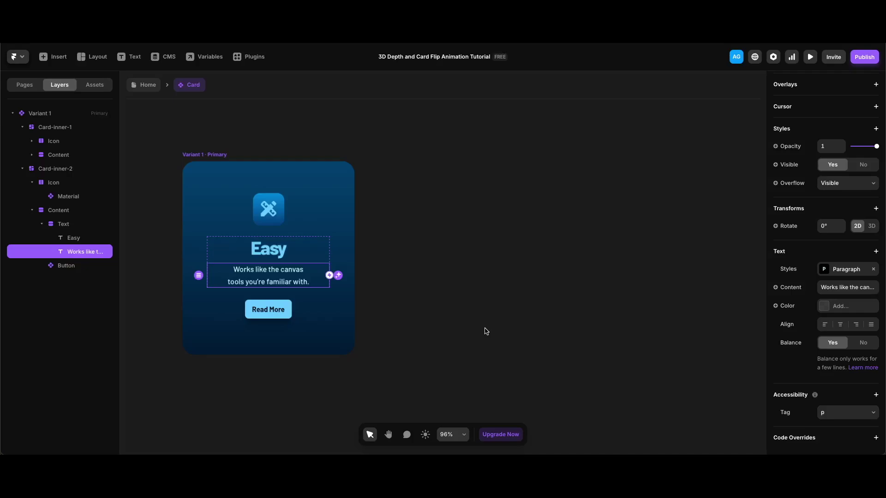
Step: Set the 3D rotation of Card-inner-2 around the Y axis to -180
left_click(63, 169)
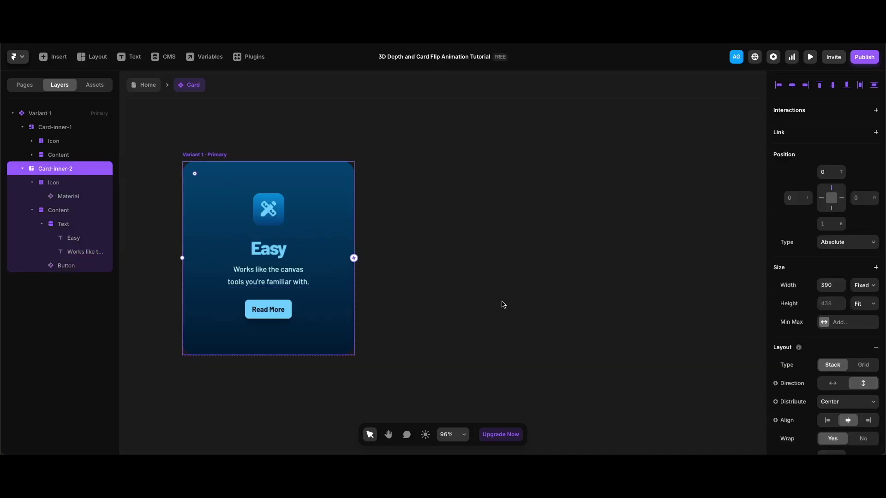
scroll(854, 365, "down", 10)
left_click(846, 306)
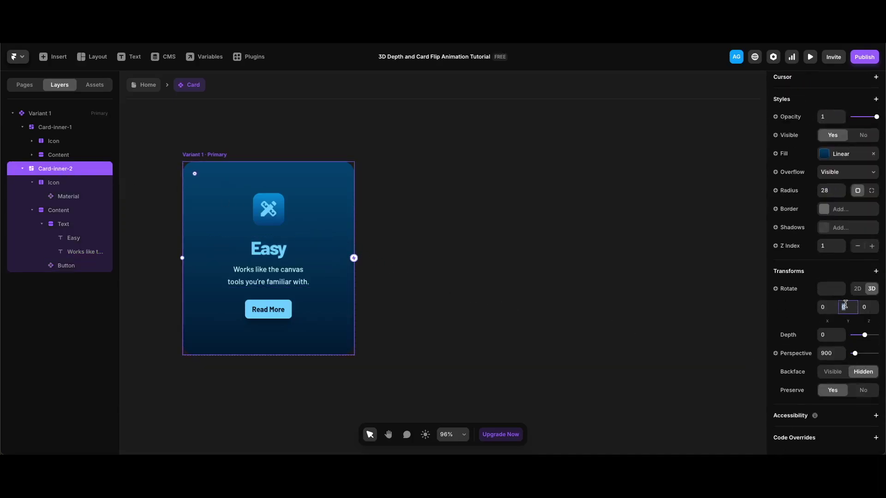
type("-180")
key("Return")
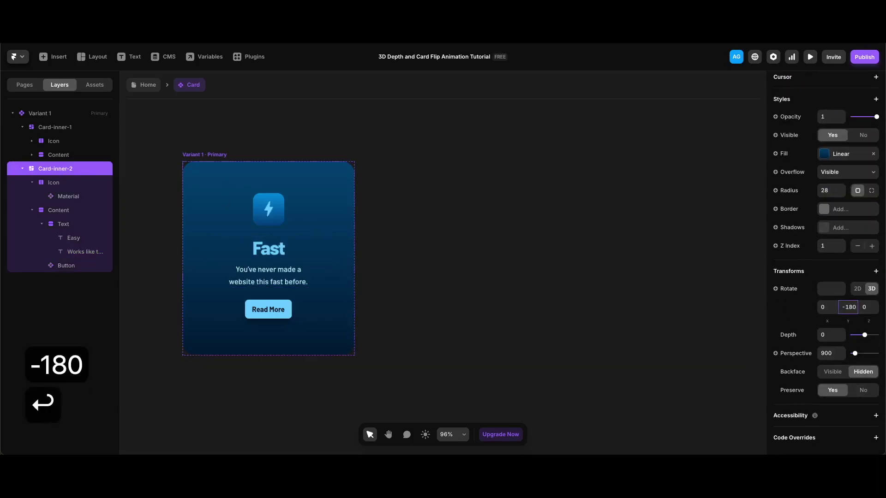
Step: Duplicate the primary variant and move the copy upward to position X 490, Y -662
left_click(50, 113)
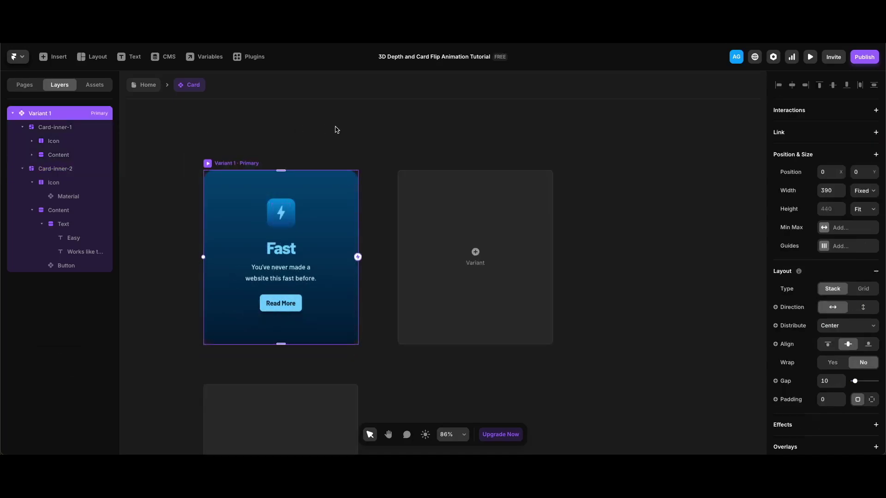
key("super+d")
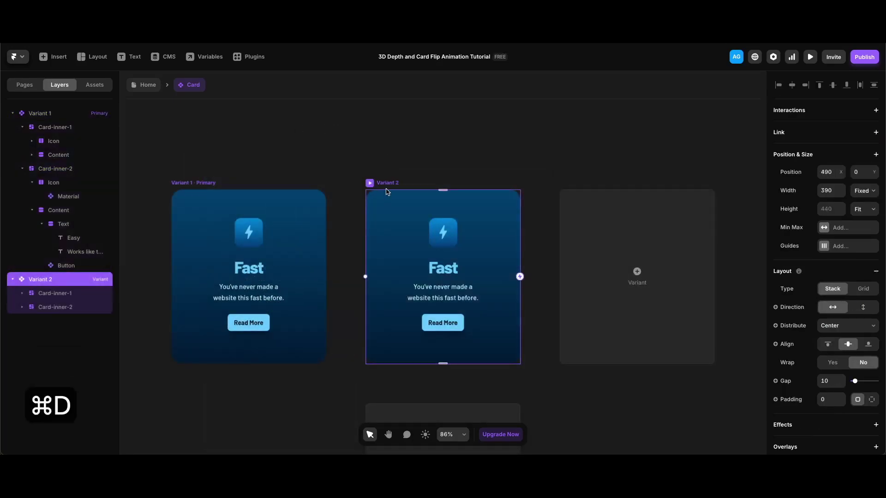
scroll(414, 196, "down", 2)
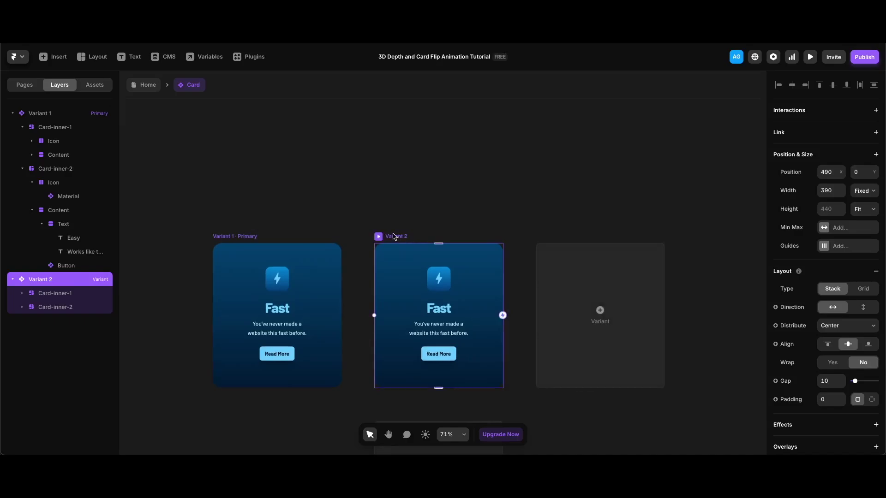
scroll(401, 241, "up", 3)
left_click_drag(393, 317, 392, 127)
left_click(387, 218)
left_click(390, 215)
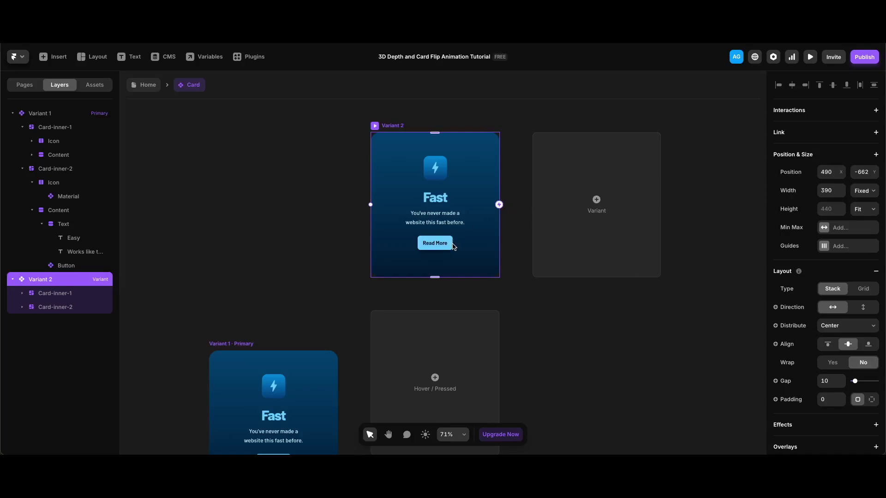
Step: Set the 3D rotation of Card-inner-2 in Variant 2 to 40 on the X axis and 0 on the Y axis
left_click(58, 308)
scroll(826, 277, "down", 10)
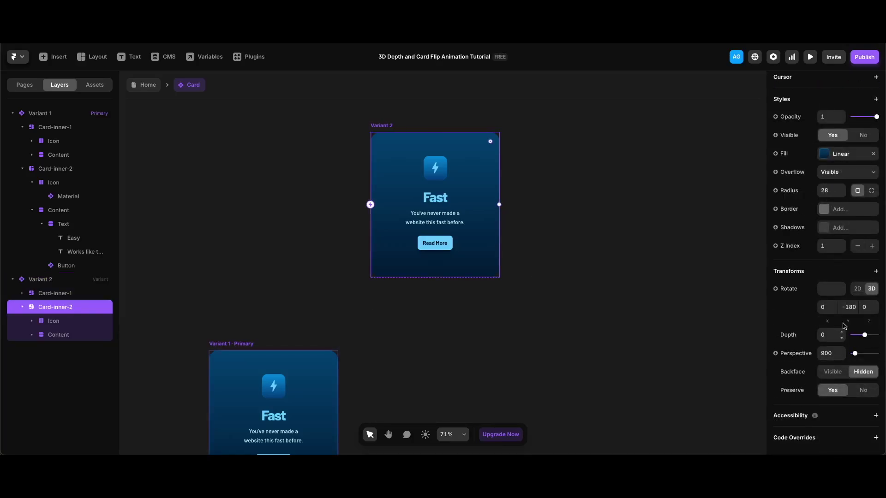
left_click(828, 307)
type("40")
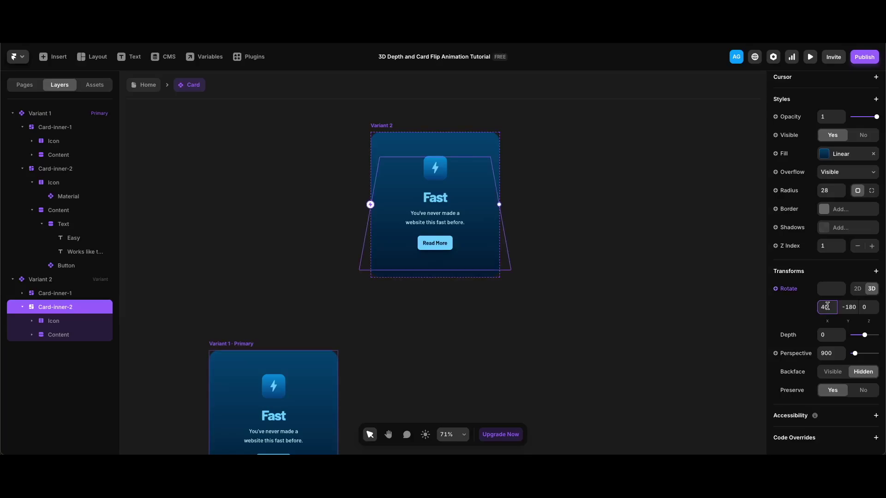
key("Return")
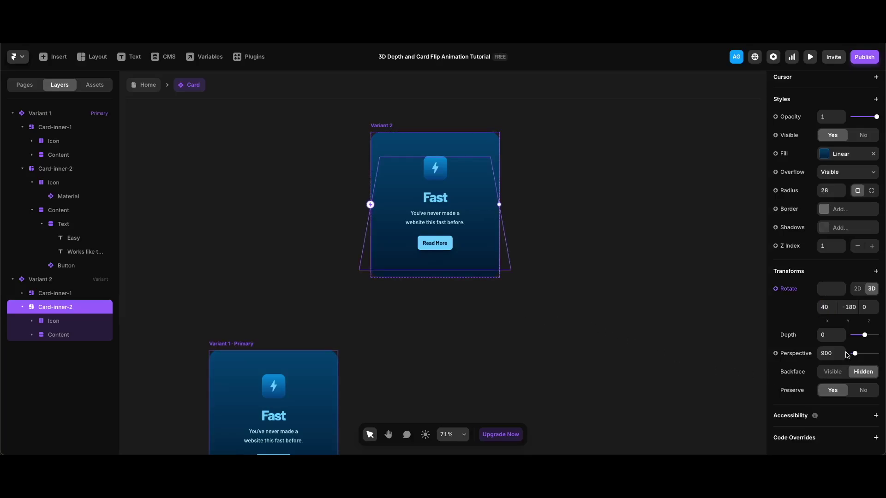
left_click(849, 307)
type("0")
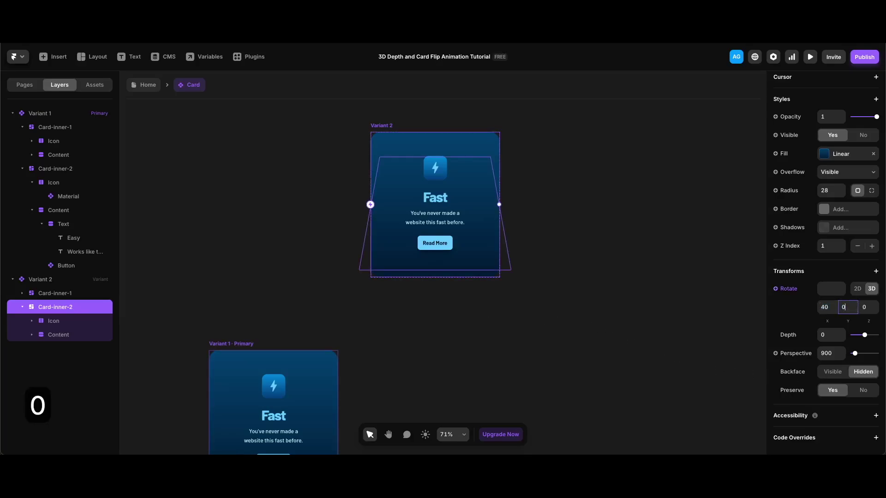
key("Return")
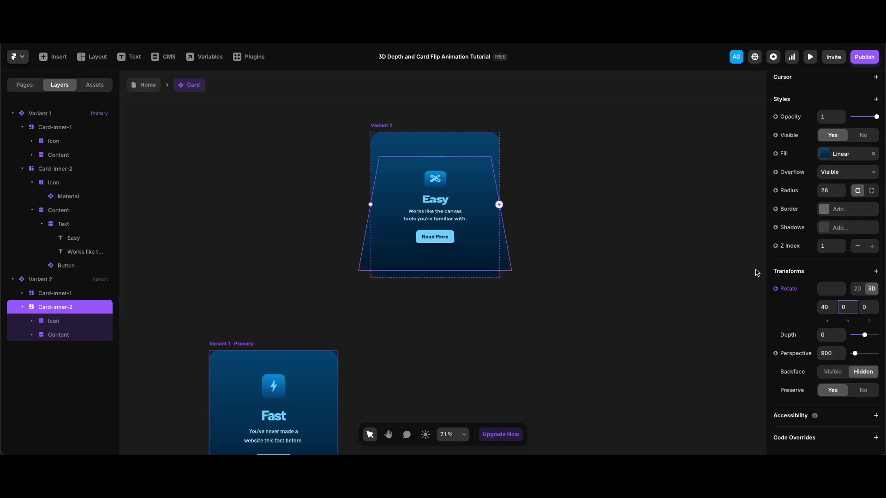
Step: In Variant 2's Card-inner-2, set the depth of Icon to 500 and of Content to 300
left_click(66, 324)
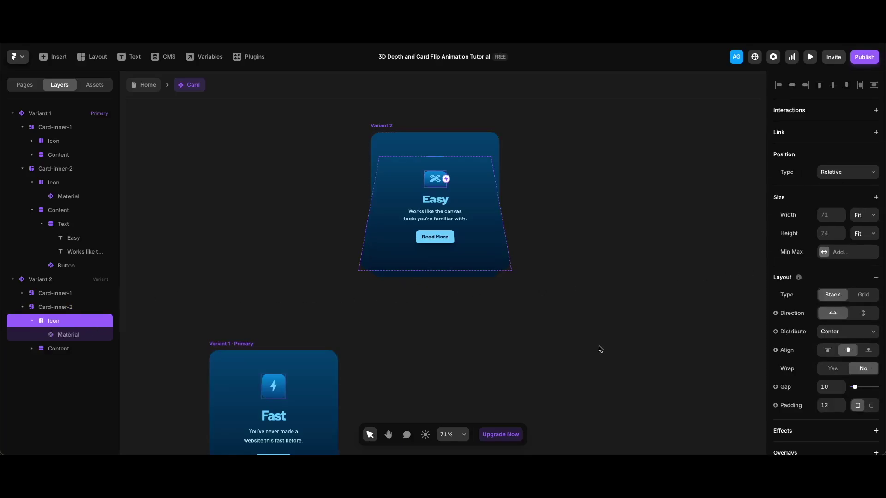
scroll(828, 367, "down", 5)
left_click(830, 371)
type("500")
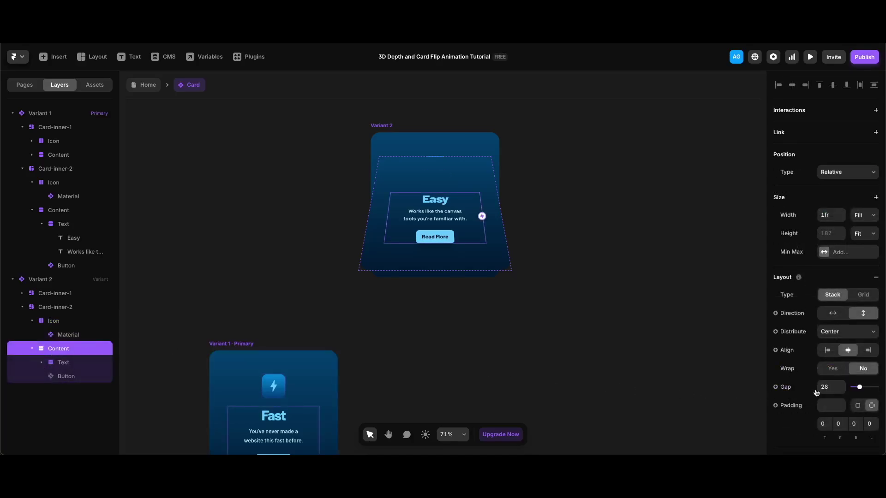
scroll(816, 392, "down", 5)
left_click(829, 370)
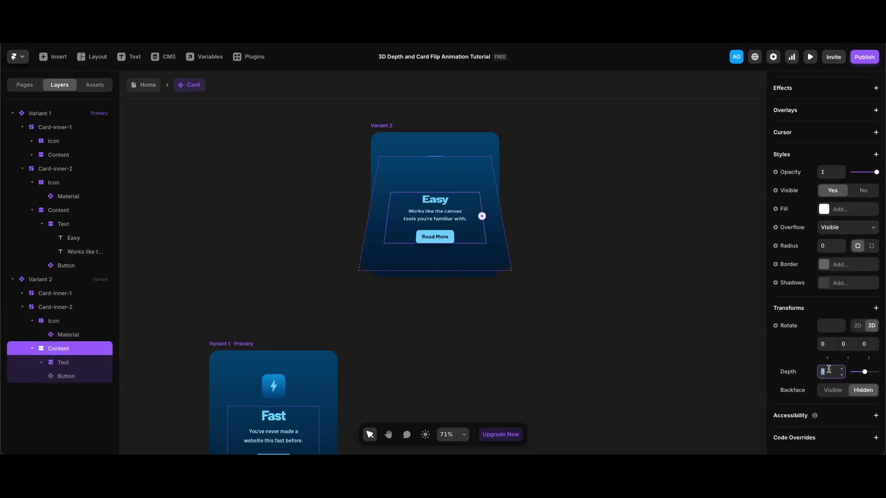
type("300")
key("Return")
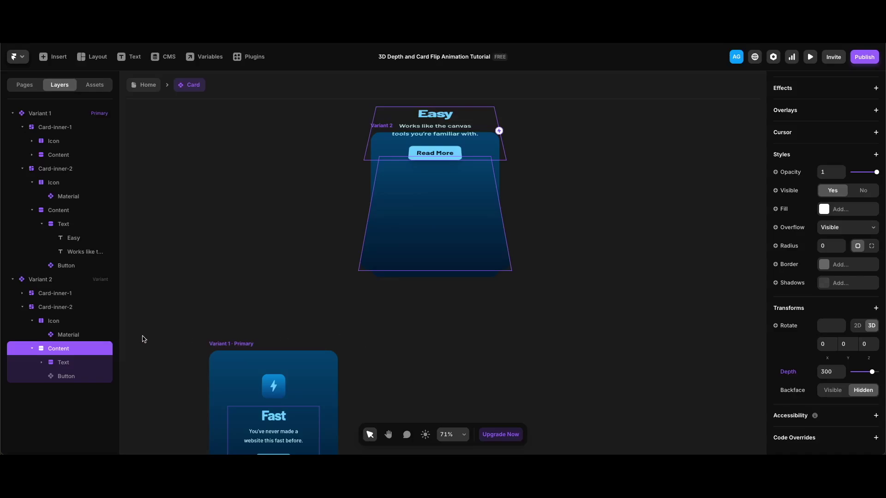
Step: Set the 3D rotation of Card-inner-1 in Variant 2 to 40 on the X axis and 180 on the Y axis
left_click(68, 294)
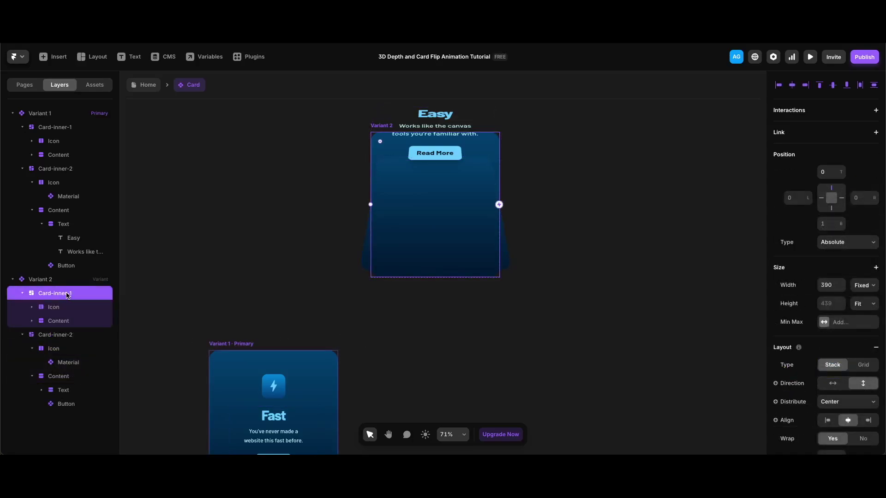
scroll(827, 277, "down", 10)
left_click(827, 307)
type("40")
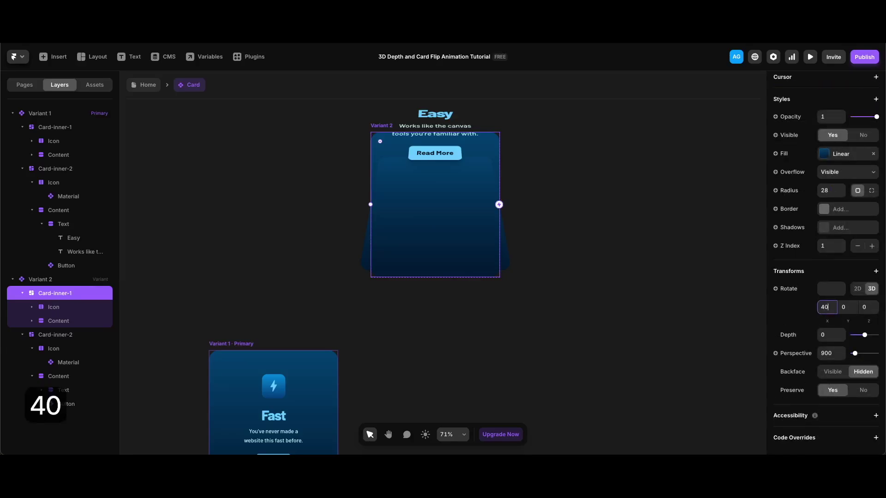
key("Return")
left_click(848, 307)
type("180")
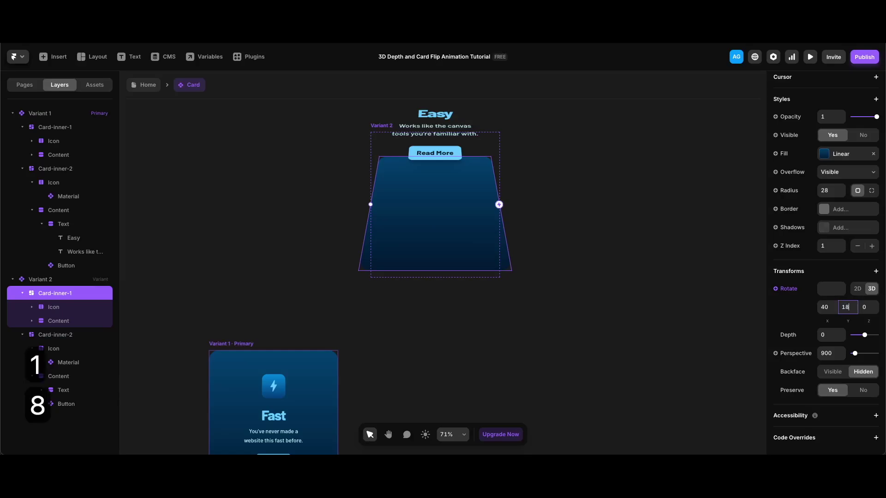
key("Return")
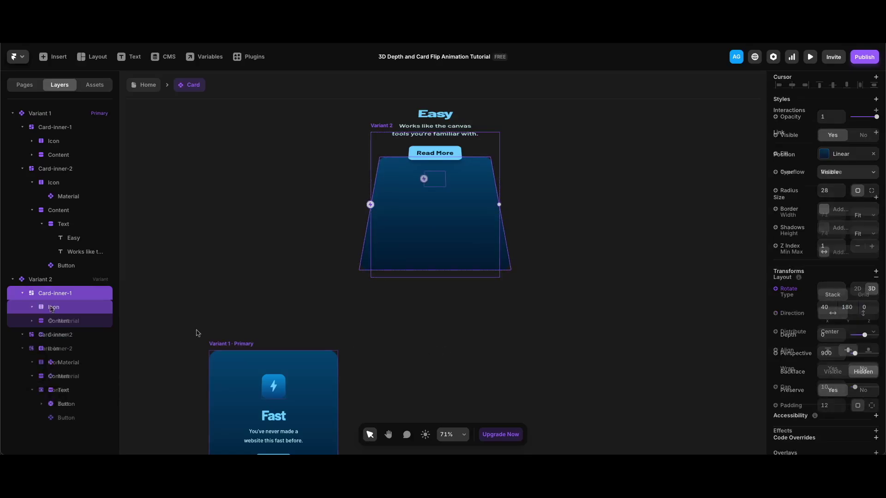
Step: In Variant 2's Card-inner-1, set the depth of Icon to 500 and of Content to 300
key("Return")
scroll(826, 323, "down", 10)
left_click(827, 373)
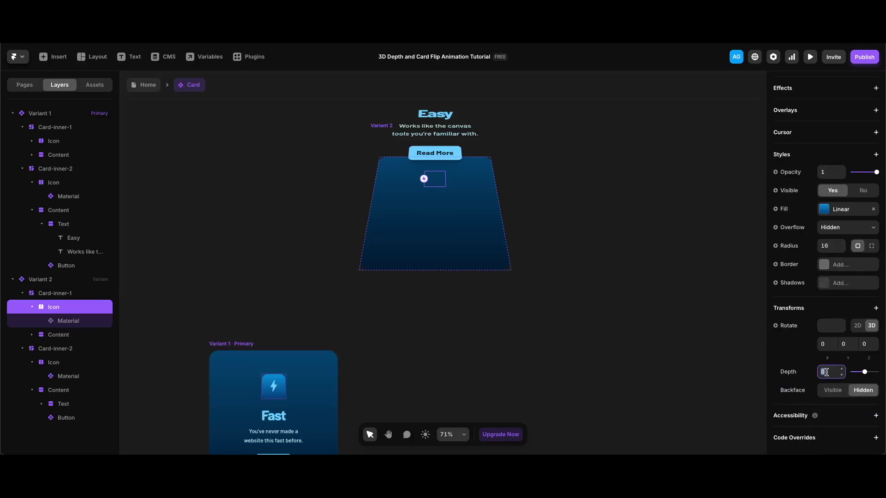
type("500")
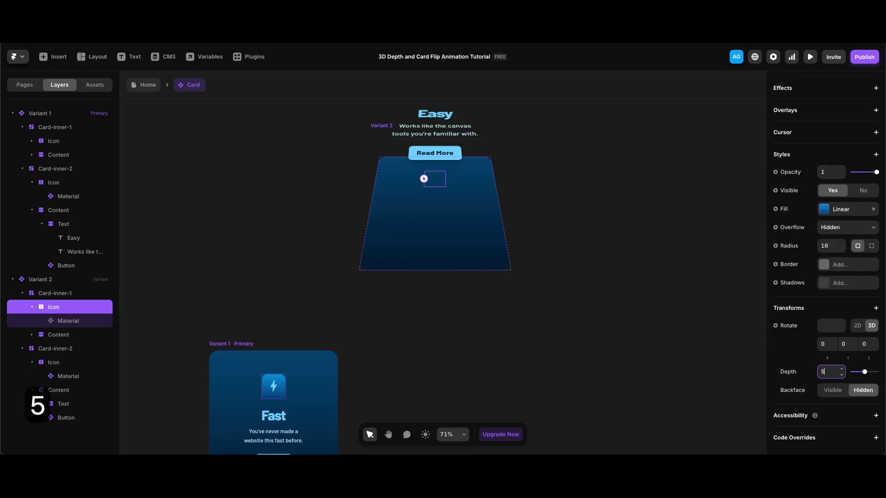
key("Return")
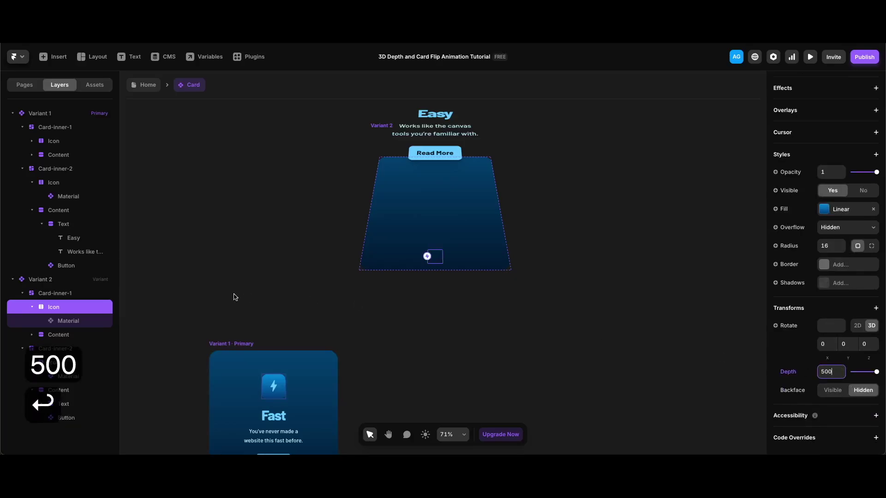
left_click(65, 336)
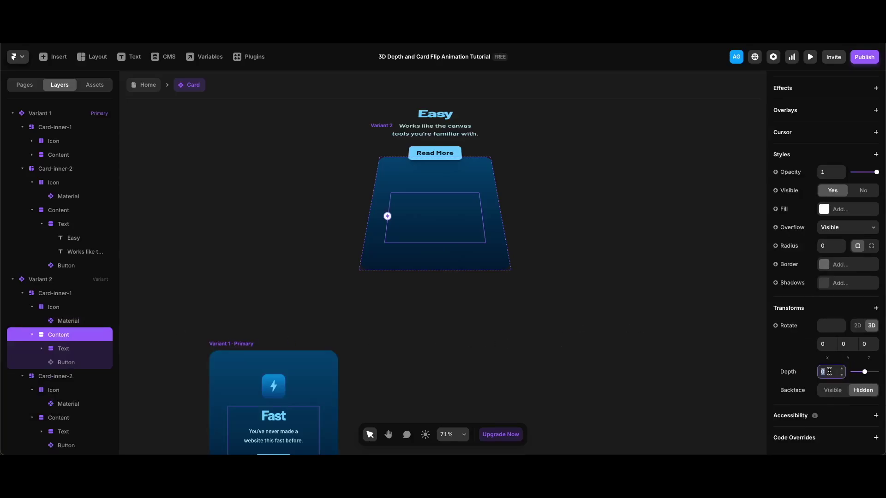
type("300")
key("Return")
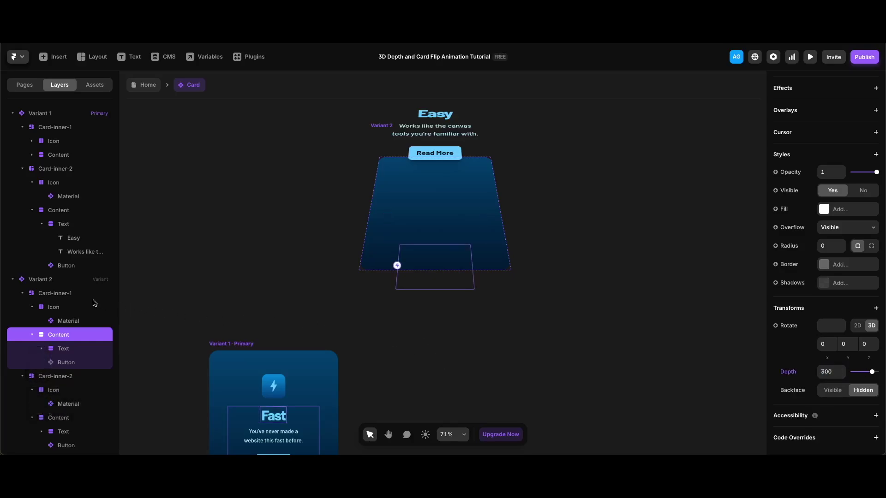
Step: Duplicate Variant 2 and rename the copy Variant 2-2
left_click(53, 280)
key("super+d")
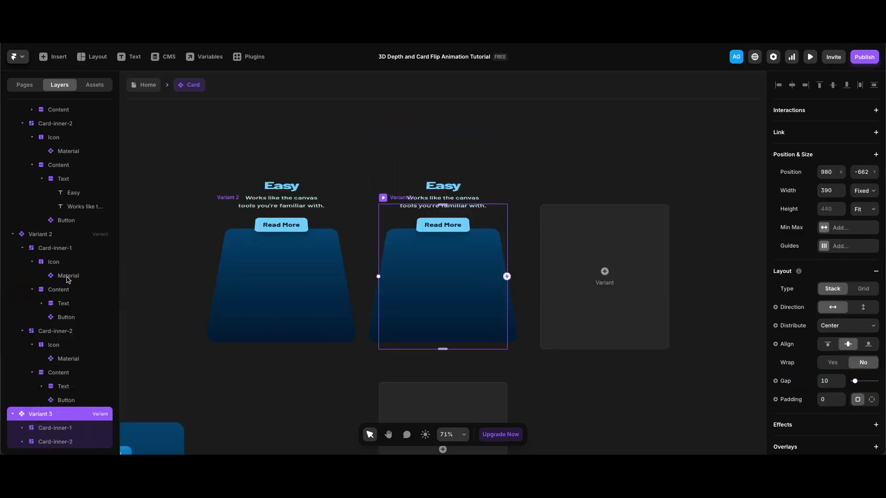
double_click(51, 414)
key("BackSpace")
type("2-2")
key("Return")
Step: Set the X-axis 3D rotation of Card-inner-2 in Variant 2-2 to 0
left_click(51, 442)
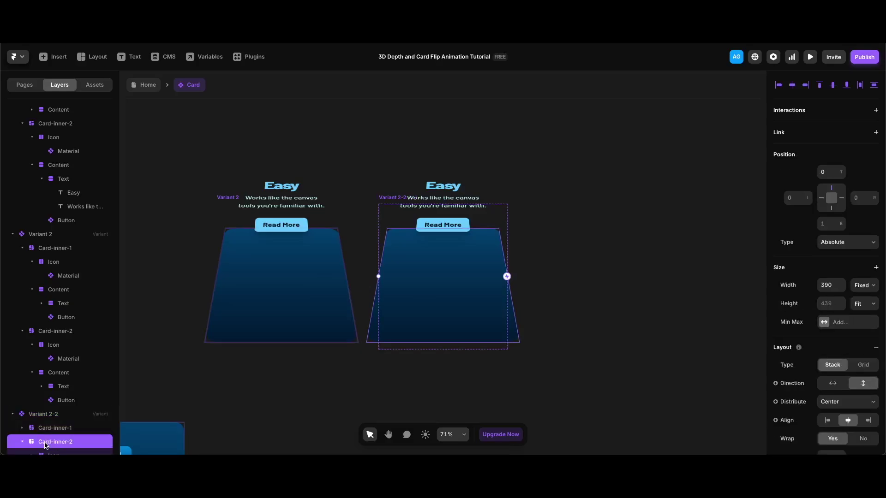
scroll(826, 277, "down", 5)
left_click(827, 307)
type("0")
Step: Set the depth of both Icon and Content in Variant 2-2's Card-inner-2 to 0
left_click(53, 414)
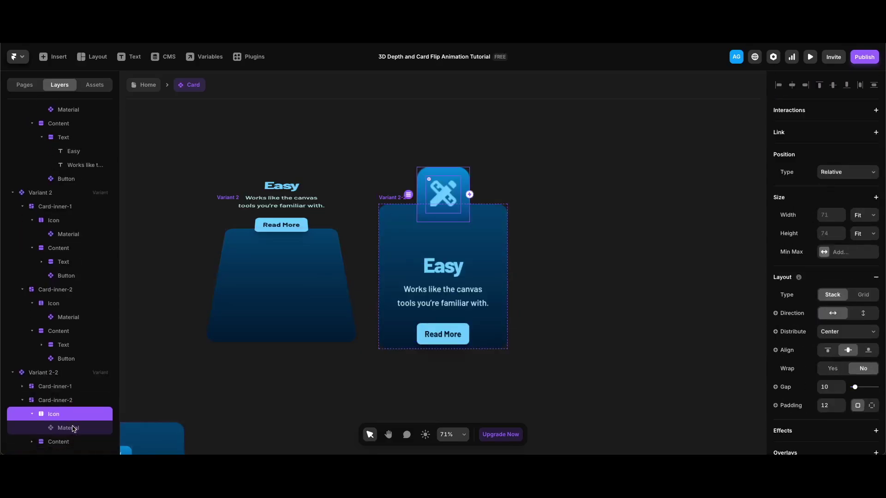
left_click(59, 441, "shift")
scroll(835, 378, "down", 5)
left_click(833, 375)
type("0")
key("Return")
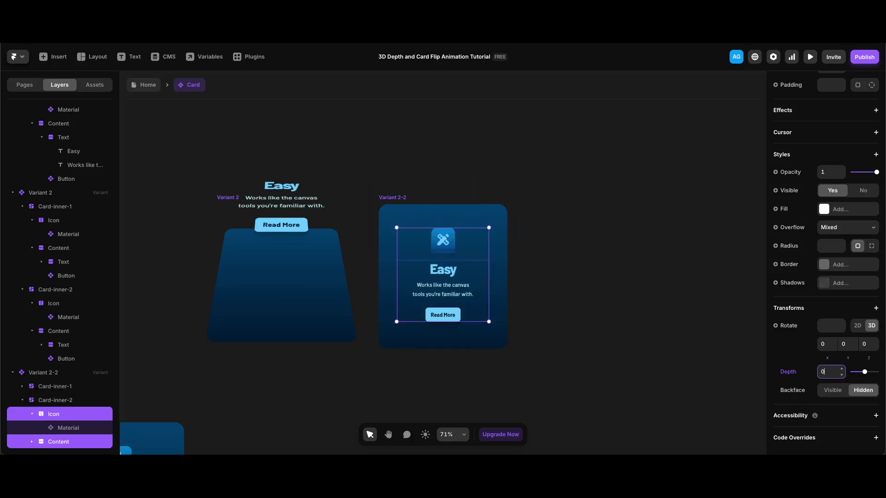
Step: Move Variant 2-2 beside the primary variant at X 490, Y 0 and link Variant 2 to it on Appear with a 0.5 s delay
scroll(325, 288, "down", 5)
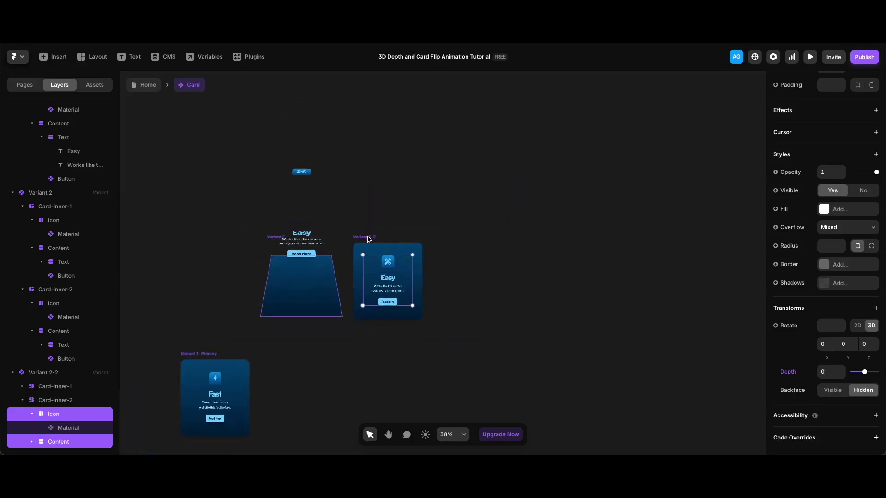
left_click_drag(369, 238, 285, 356)
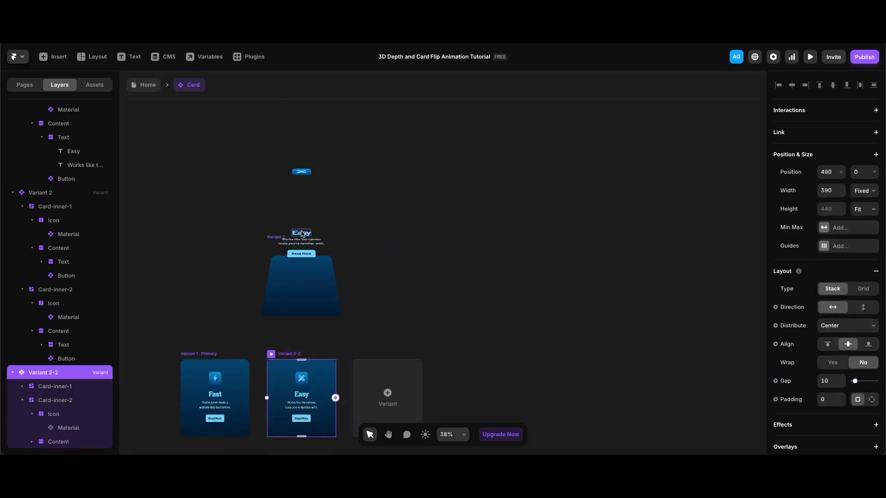
left_click(272, 238)
left_click_drag(343, 284, 301, 393)
scroll(413, 342, "down", 3)
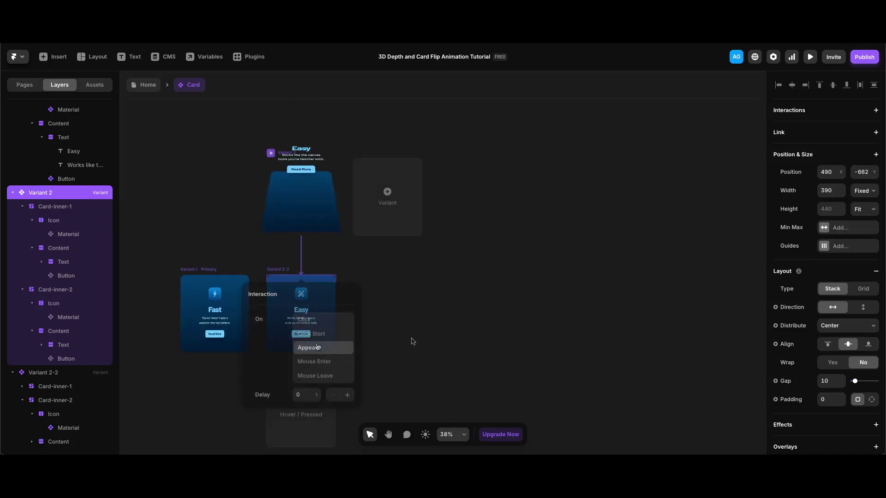
left_click(303, 396)
key("BackSpace")
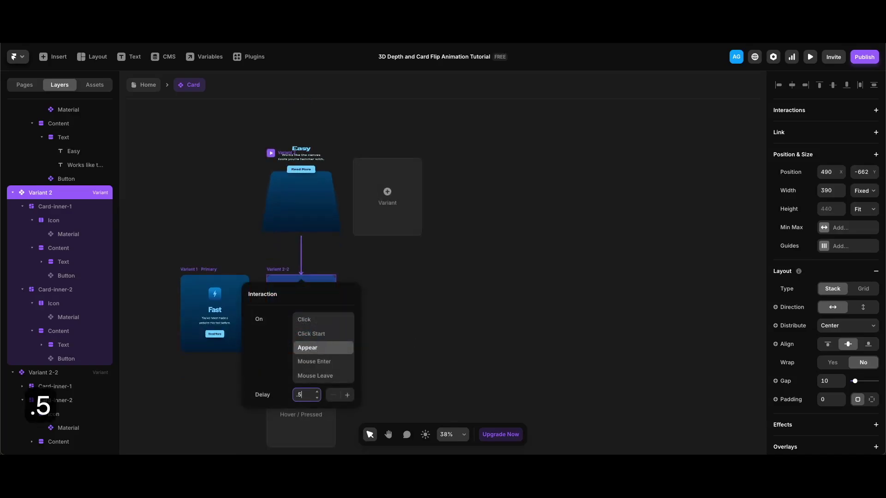
scroll(846, 244, "down", 5)
key("Return")
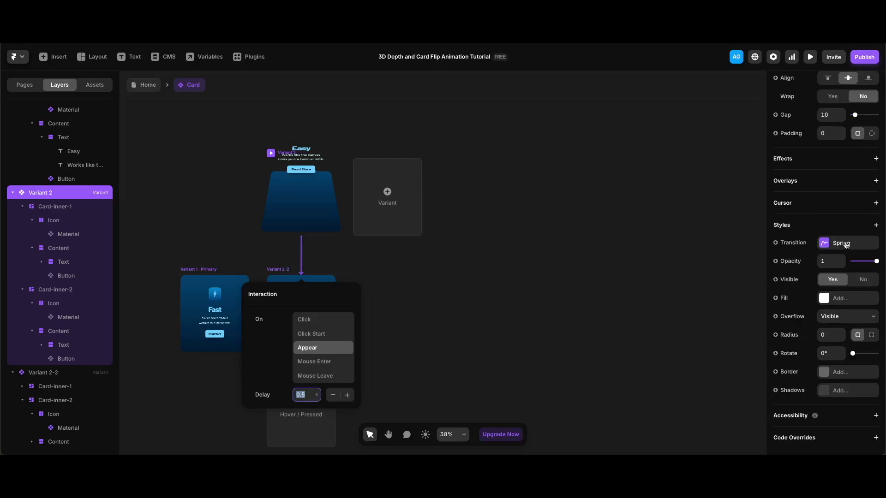
Step: Set Variant 2's spring transition to a time of 2 s and a bounce of 0
left_click(846, 245)
left_click(699, 360)
type("2")
key("Return")
left_click(703, 378)
type("0")
key("Return")
Step: Give the primary variant's spring transition a time of 2 s and a bounce of 0
scroll(92, 249, "up", 3)
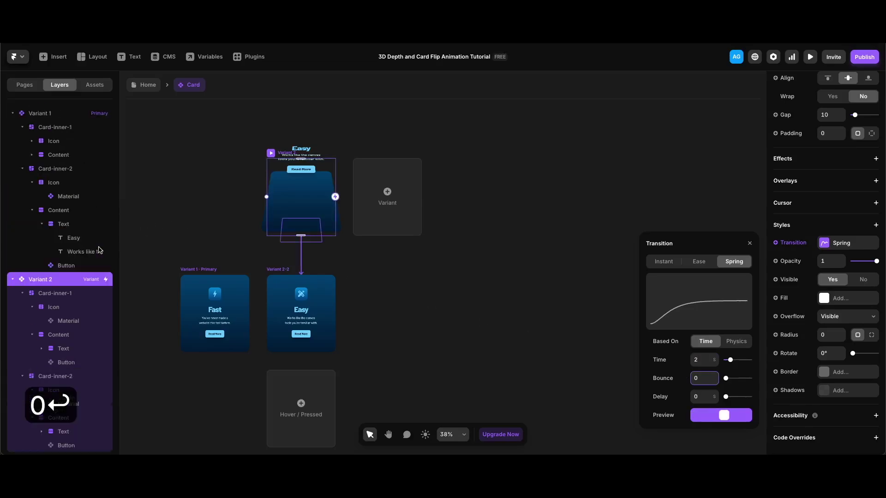
left_click(36, 114)
left_click(704, 361)
type("2")
key("Return")
left_click(701, 378)
type("0")
key("Return")
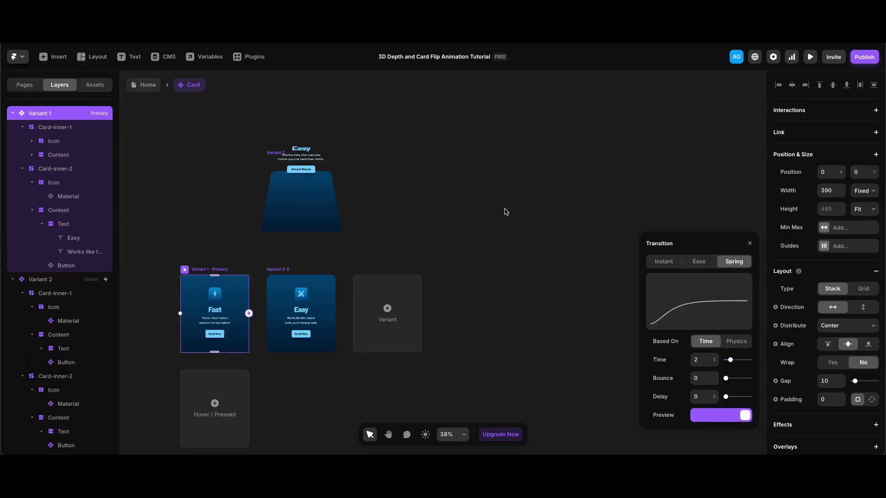
Step: Return to the Home page and add a scroll section named 2 to the Trigger frame below the card
double_click(507, 211)
scroll(486, 306, "down", 5)
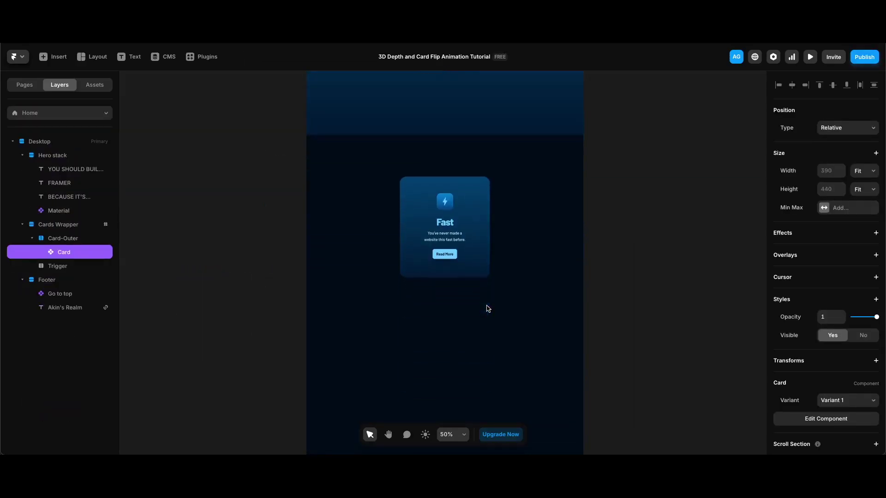
left_click(520, 335)
scroll(840, 368, "down", 5)
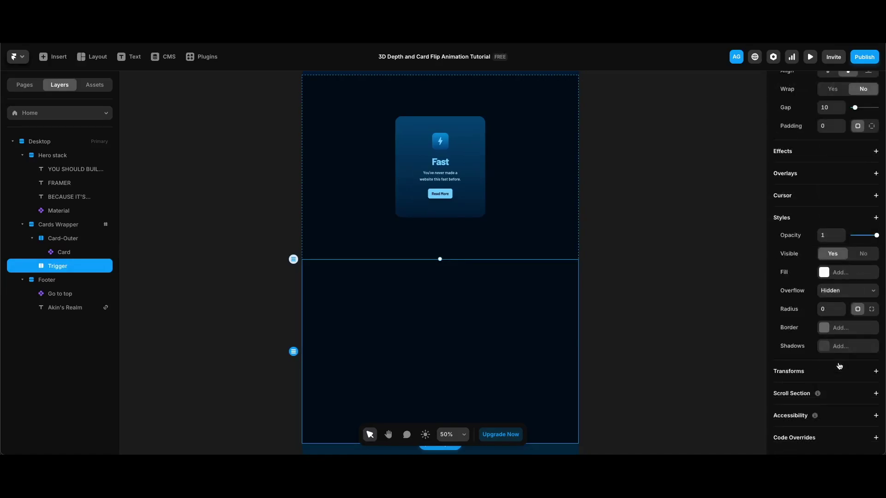
left_click(876, 393)
left_click(852, 410)
type("2")
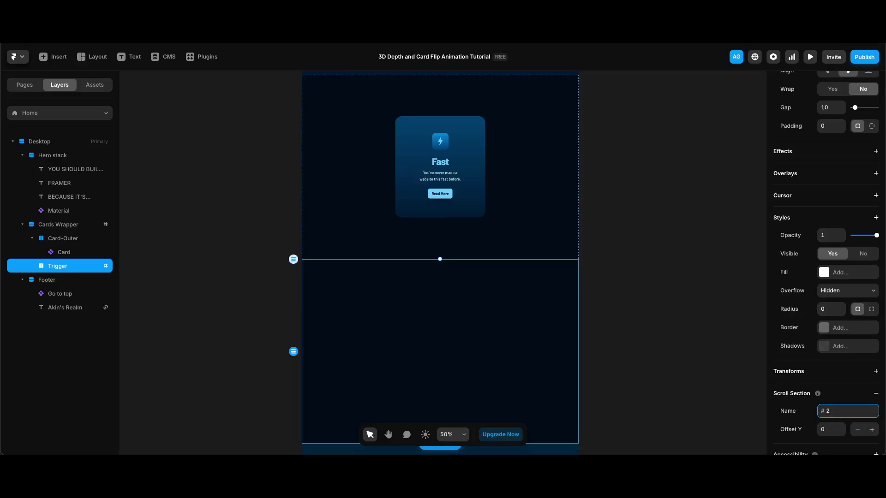
Step: Add a scroll variant effect to the Card, triggered by Section in View with the viewport set to center
left_click(482, 161)
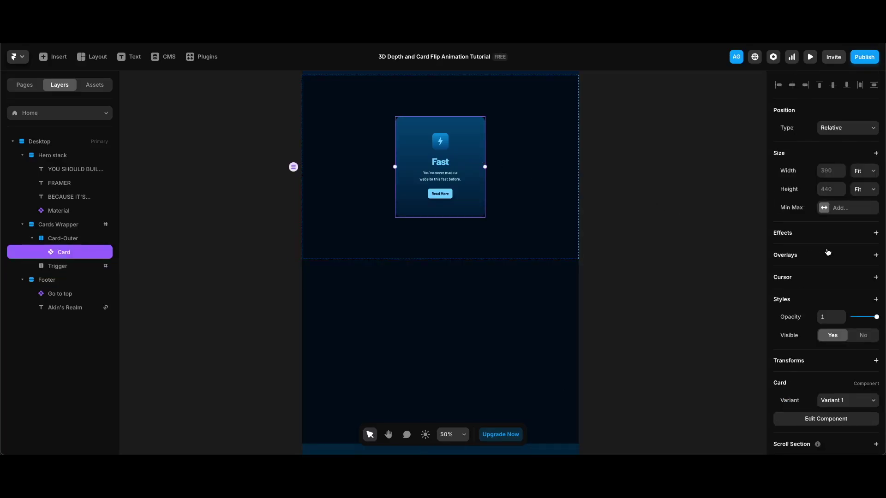
left_click(829, 233)
left_click(801, 356)
left_click(731, 279)
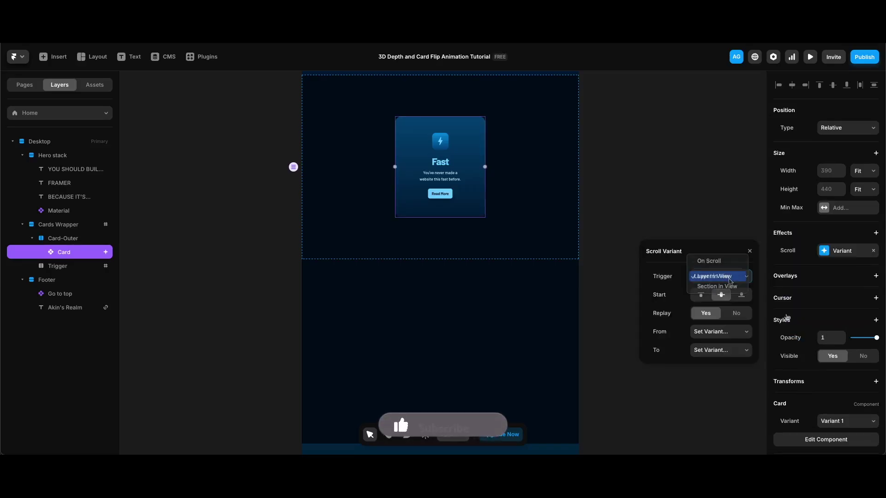
left_click(730, 287)
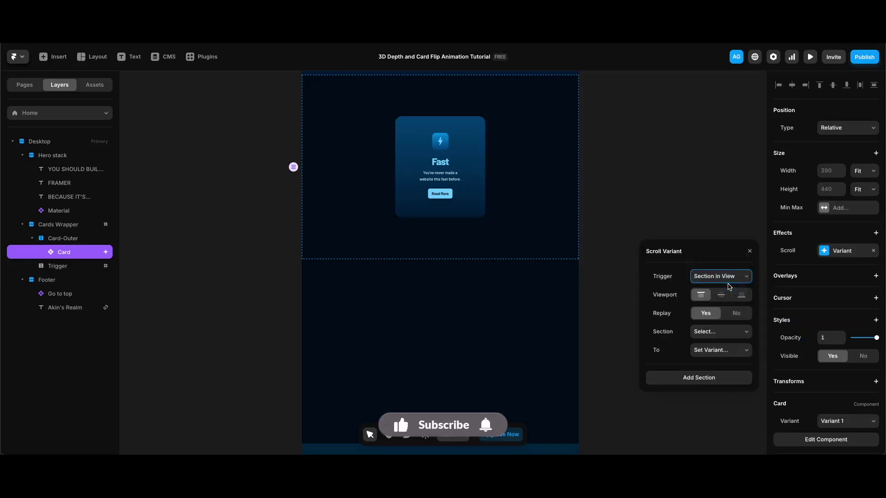
left_click(721, 296)
Step: Make the Card's scroll variant effect switch to Variant 2 at section #2
left_click(715, 331)
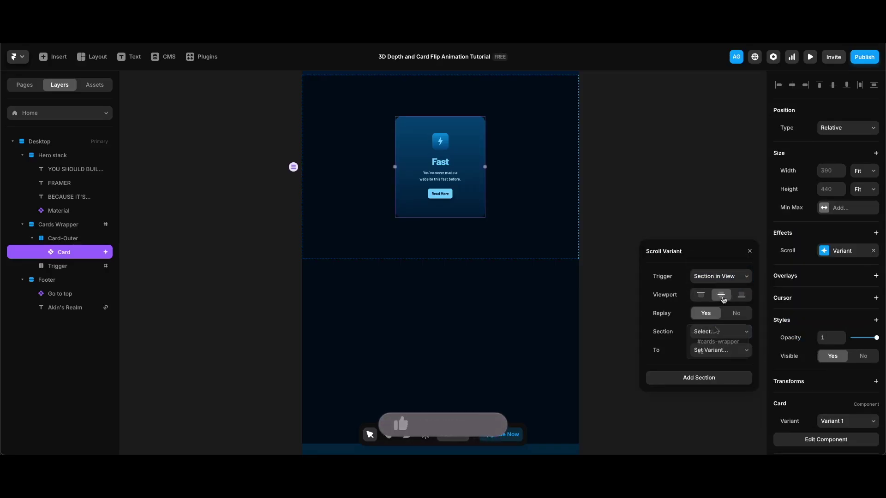
left_click(716, 352)
left_click(716, 351)
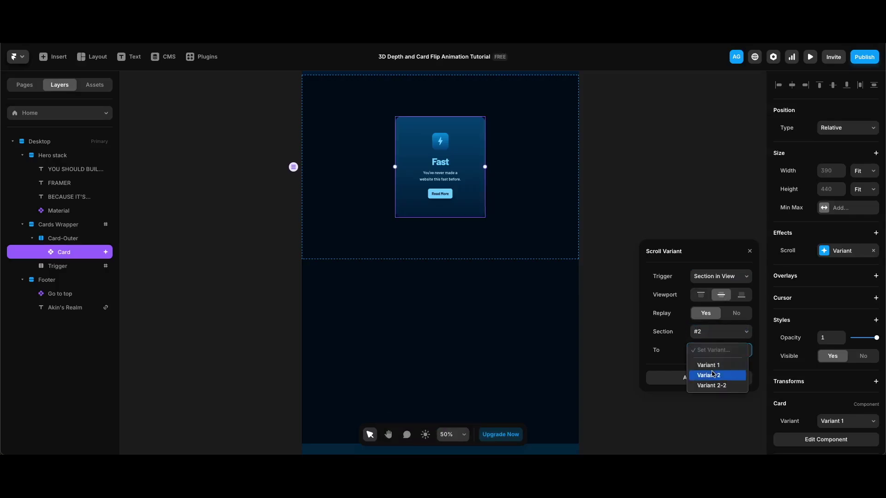
left_click(713, 375)
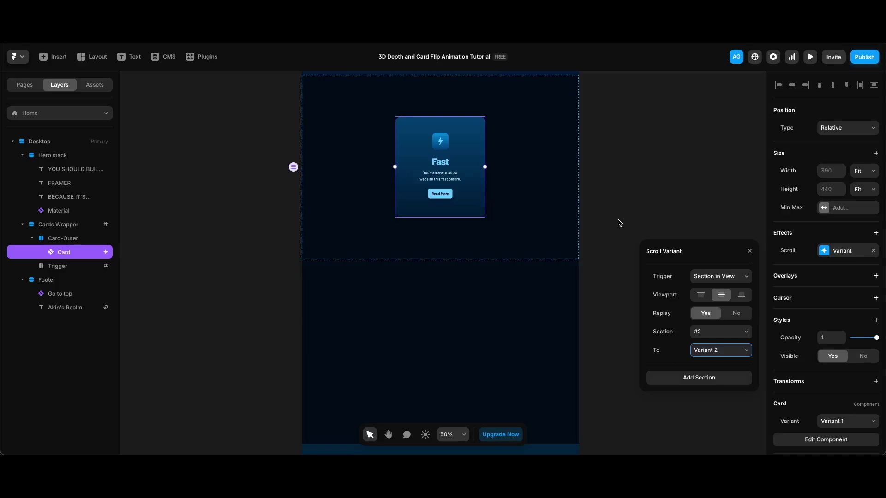
Step: Preview the page and scroll through it in both directions to check the card flip between Fast and Easy
key("super+p")
scroll(619, 283, "down", 5)
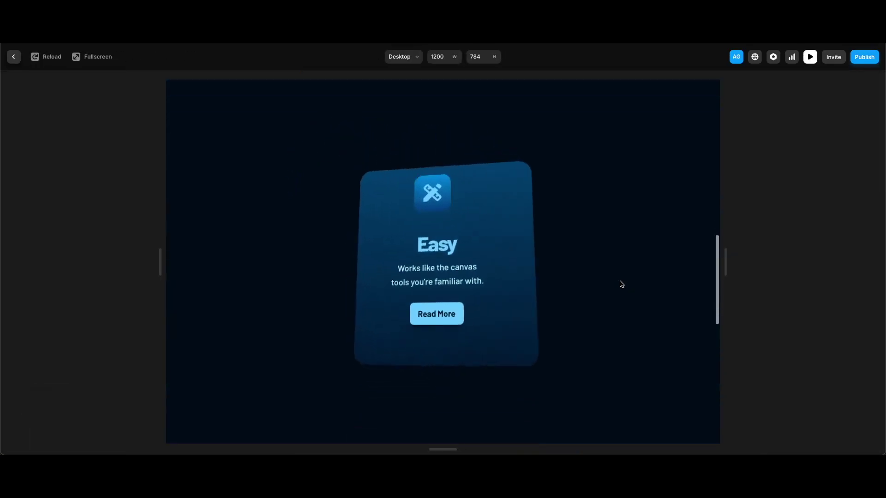
scroll(622, 284, "down", 5)
scroll(622, 284, "up", 10)
scroll(622, 284, "up", 2)
scroll(620, 287, "down", 10)
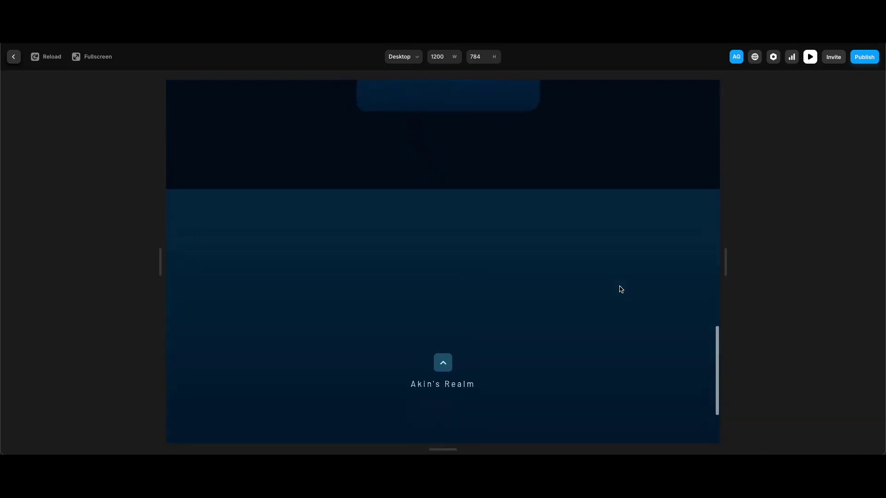
scroll(621, 289, "up", 6)
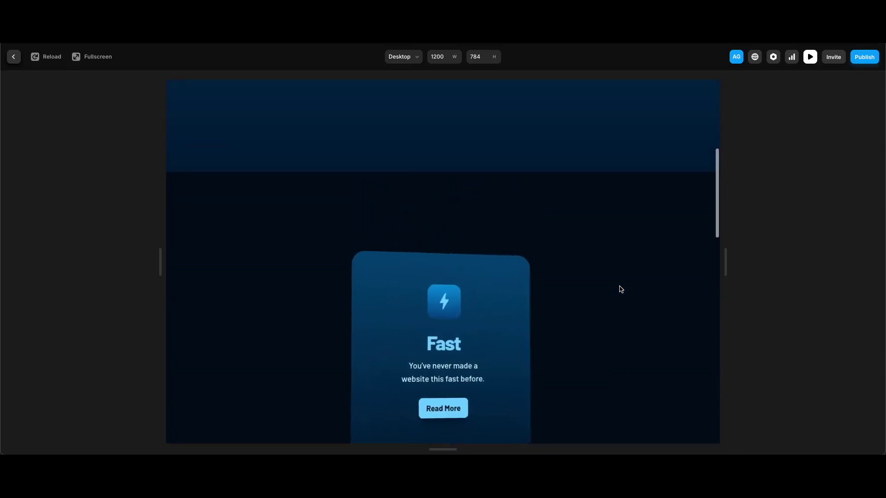
scroll(621, 289, "down", 2)
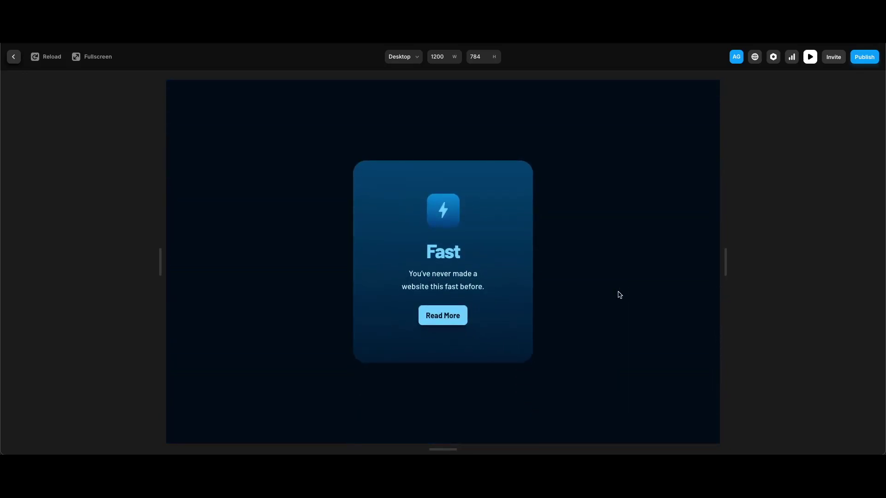
scroll(617, 306, "down", 5)
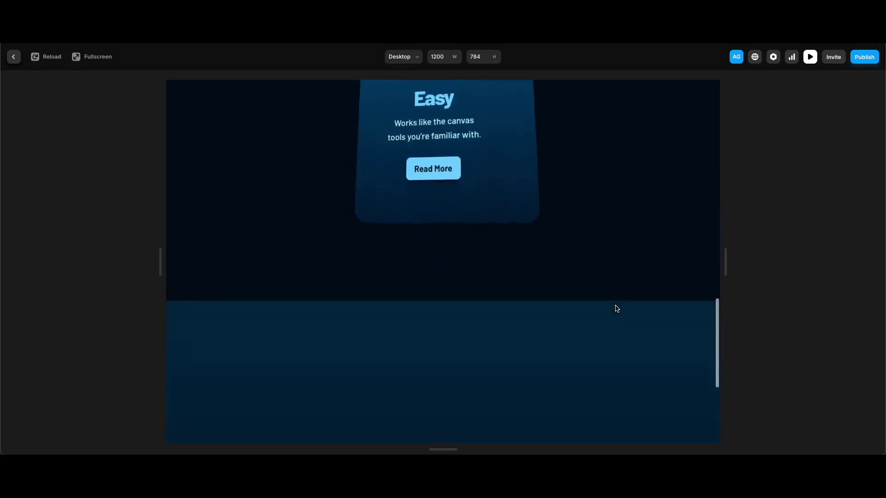
scroll(617, 306, "up", 5)
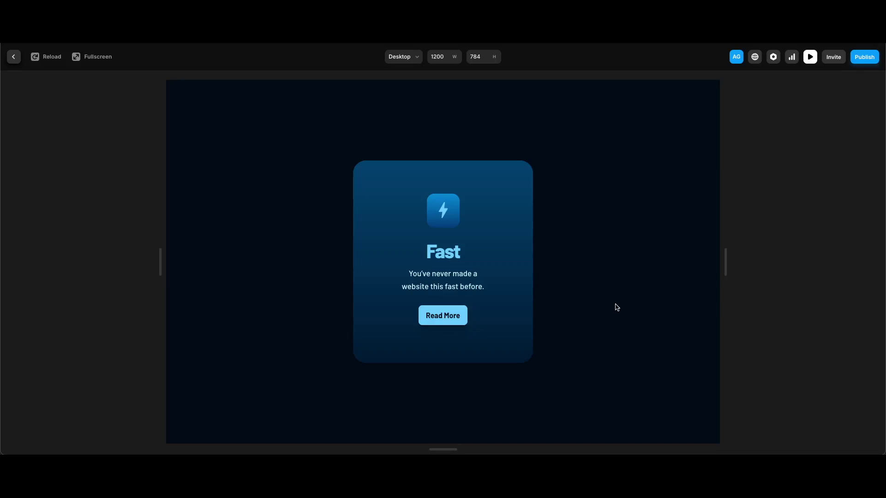
key("Escape")
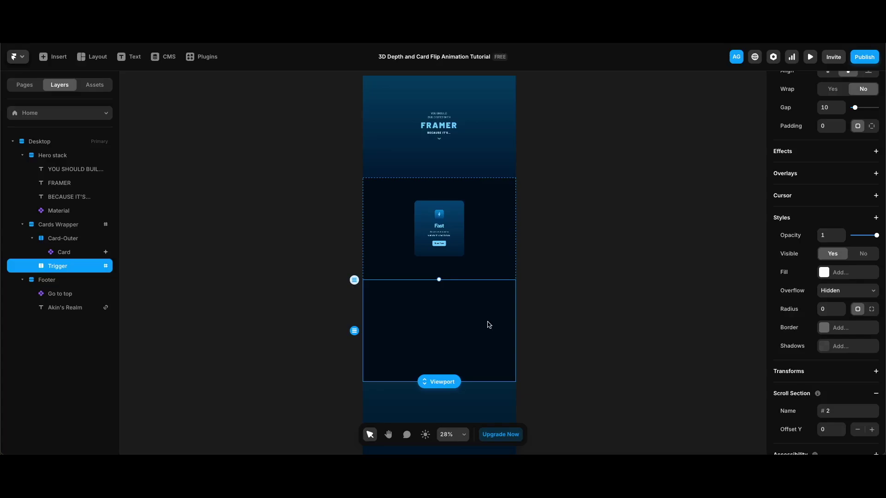
Step: Duplicate the Trigger frame and remove the scroll section from the copy
key("super+d")
scroll(831, 422, "down", 6)
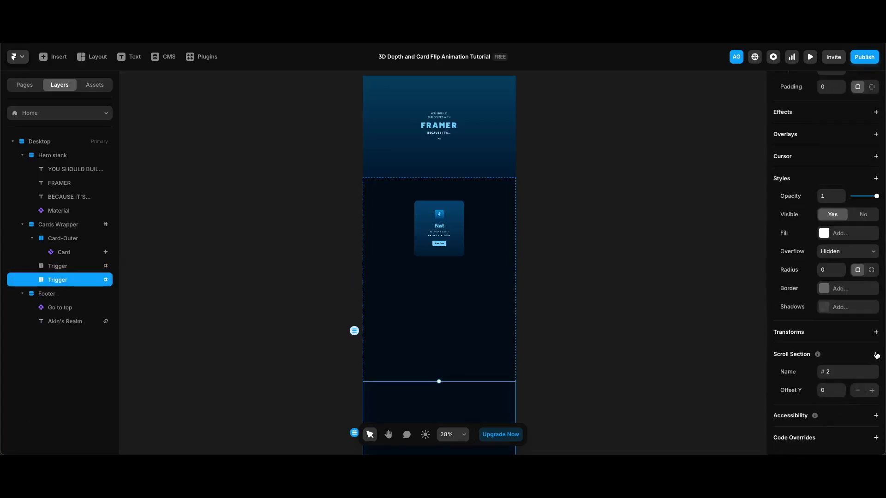
left_click(877, 355)
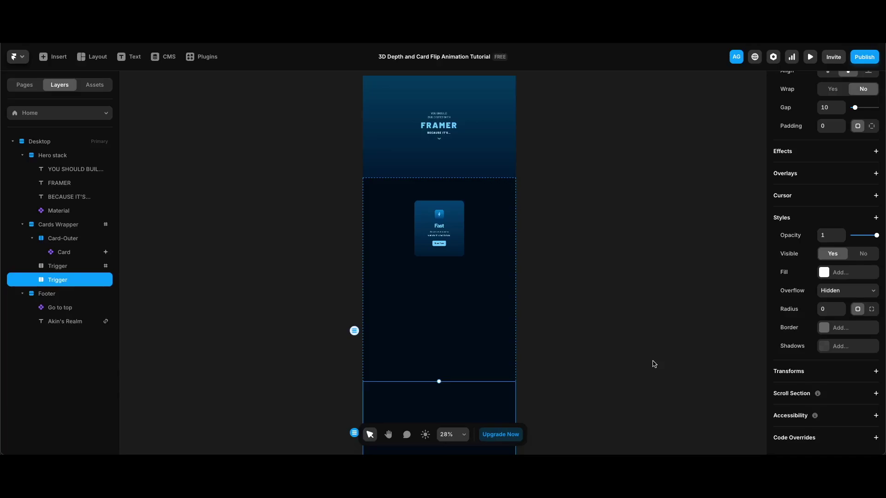
Step: Preview the page with the extra Trigger frame and check how the card flips while scrolling down and up
key("super+p")
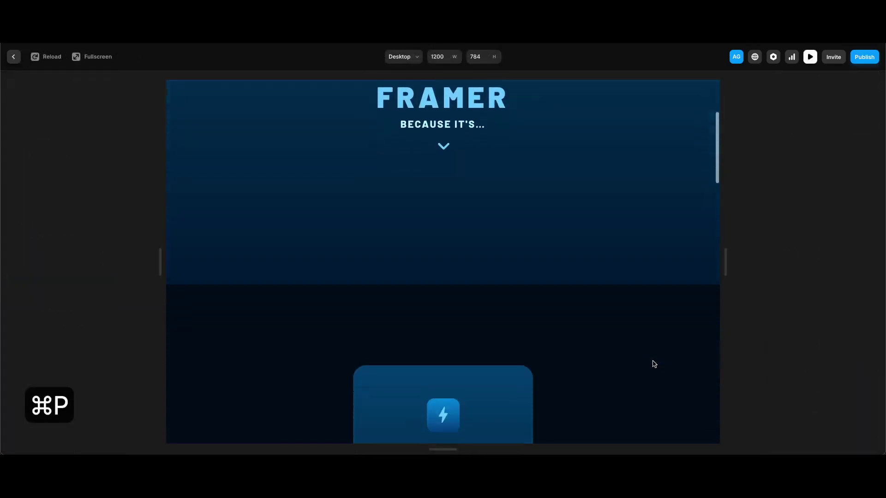
scroll(654, 364, "down", 5)
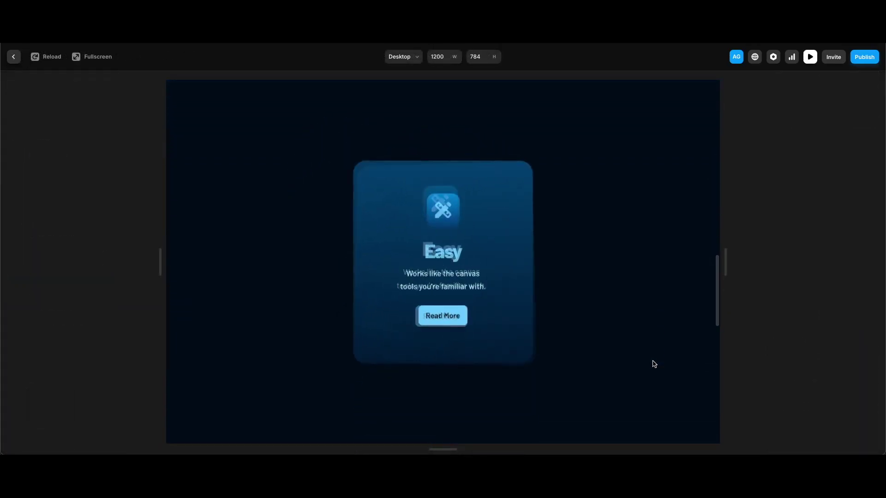
scroll(655, 364, "up", 5)
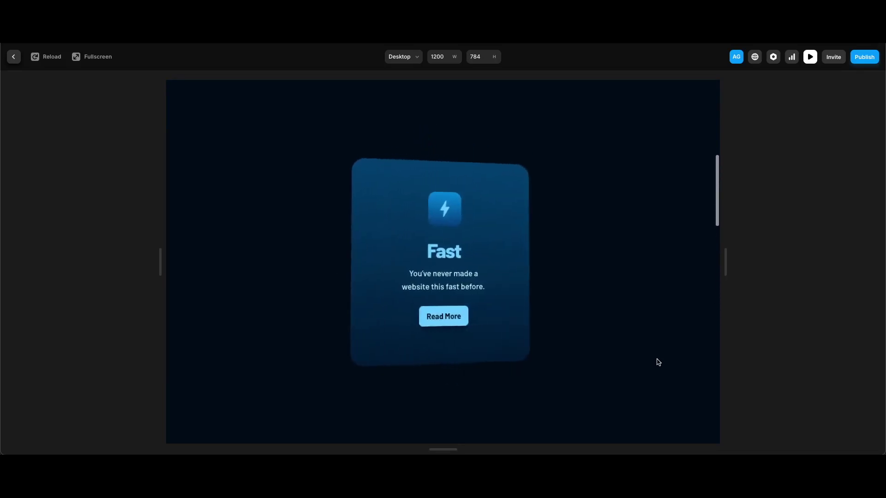
scroll(658, 362, "down", 5)
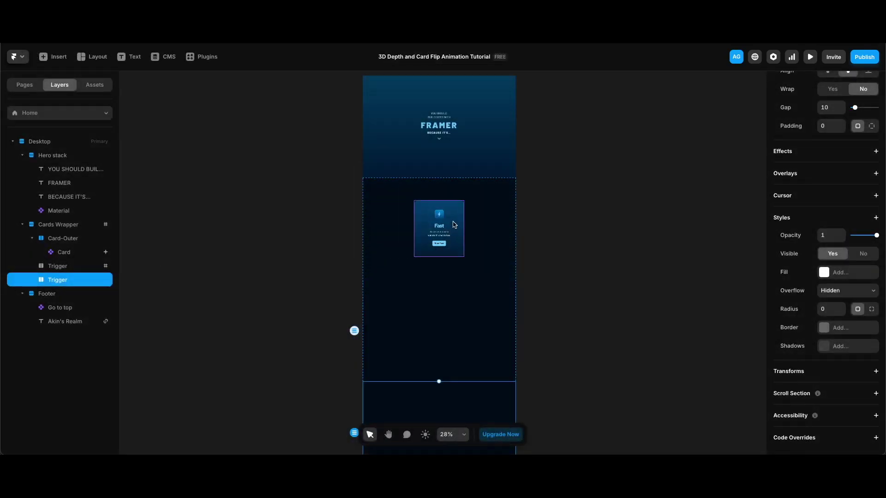
Step: In the Card component's primary variant, duplicate Card-inner-2 and rename the copy Card-inner-3
double_click(455, 225)
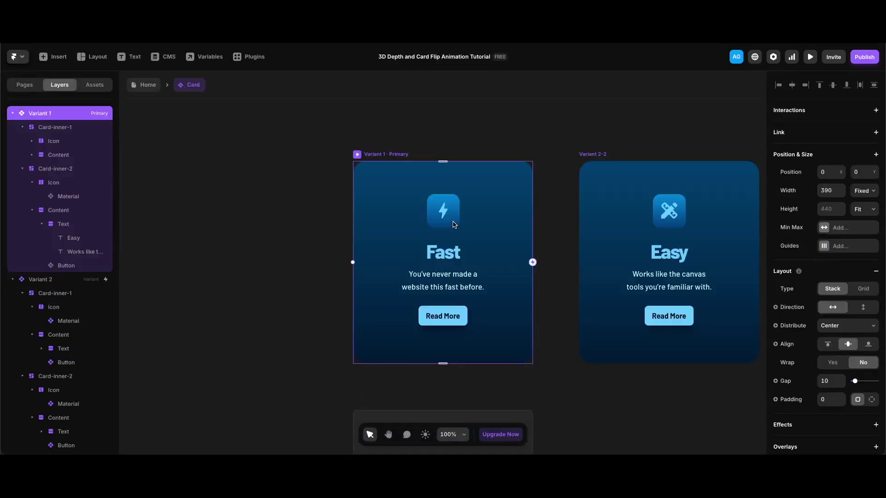
scroll(454, 225, "down", 3)
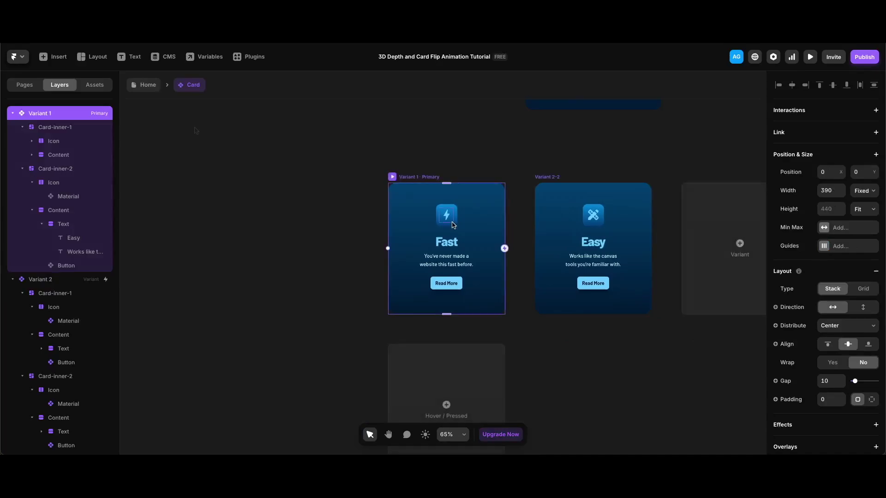
left_click(58, 169)
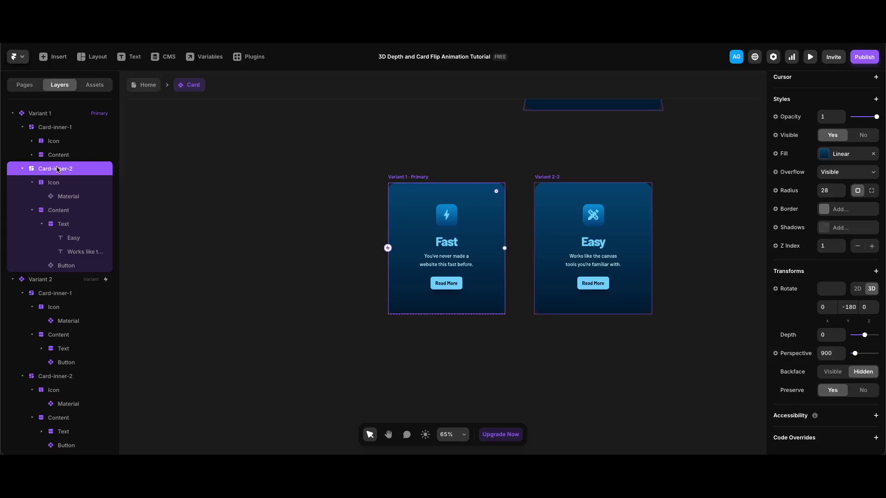
key("Left")
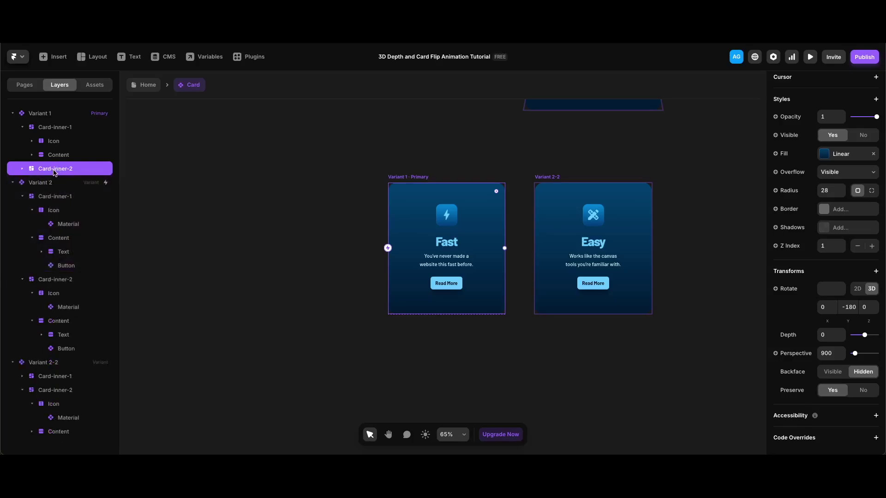
key("super+d")
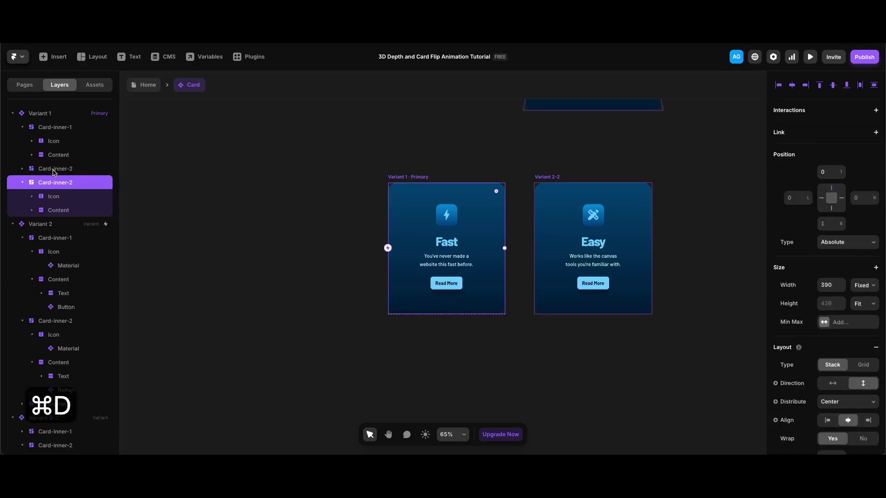
double_click(74, 183)
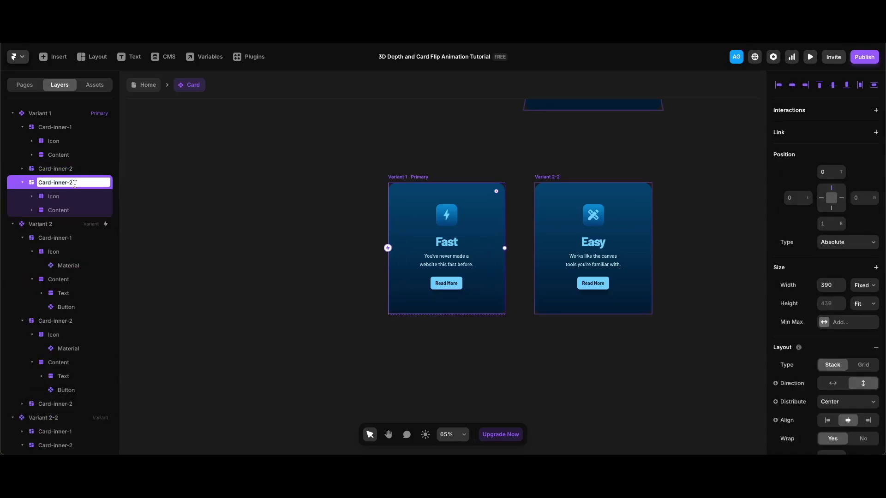
key("BackSpace")
type("3")
key("Return")
Step: Change the Material icon inside the primary variant's Card-inner-3 to SyncAlt
left_click(31, 197)
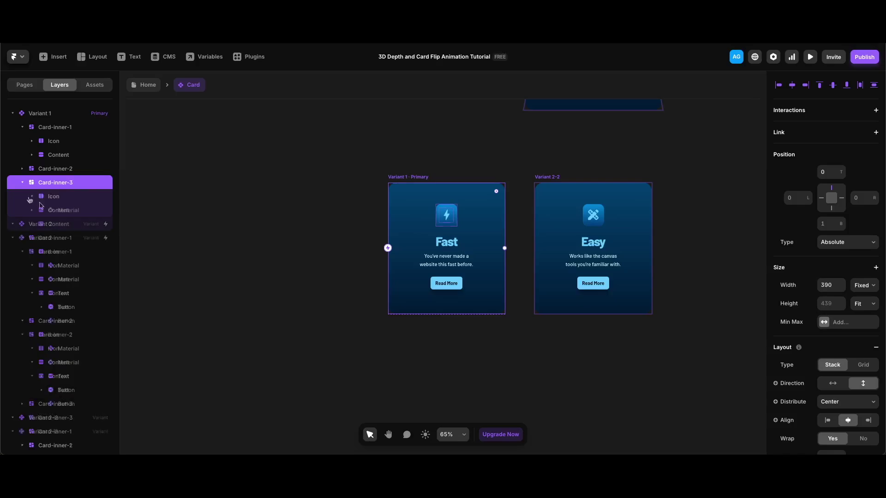
left_click(65, 213)
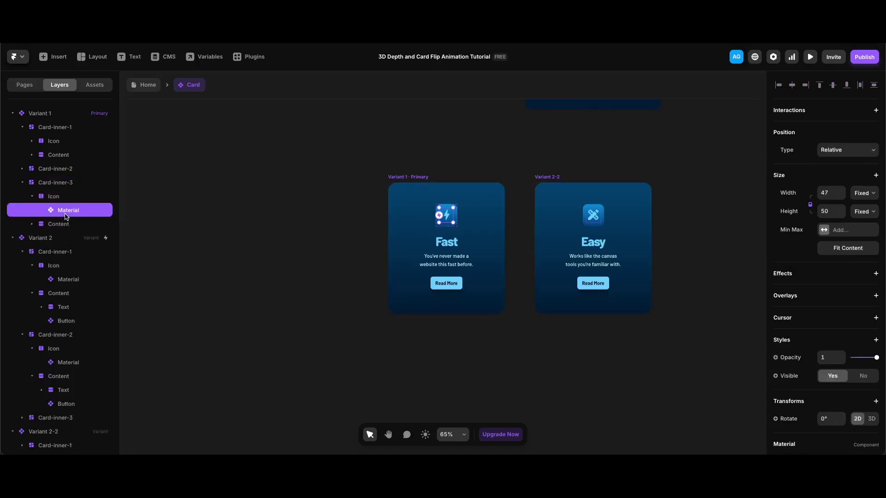
scroll(824, 369, "down", 3)
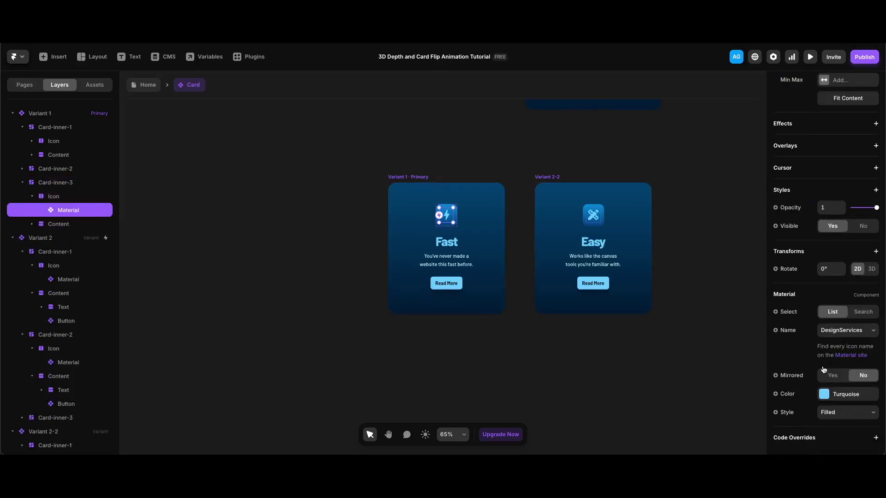
left_click(851, 330)
type("sync")
key("Return")
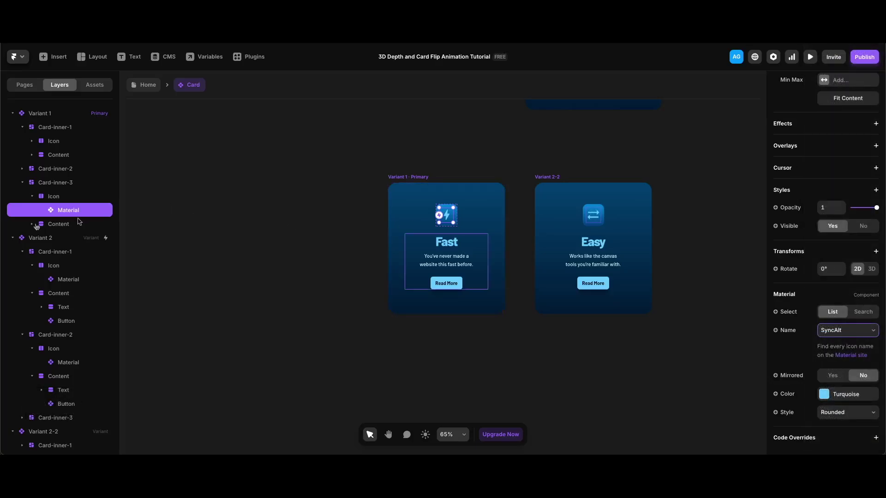
Step: Change the heading text in the primary variant's Card-inner-3 to "Flexible"
left_click(32, 225)
left_click(57, 239)
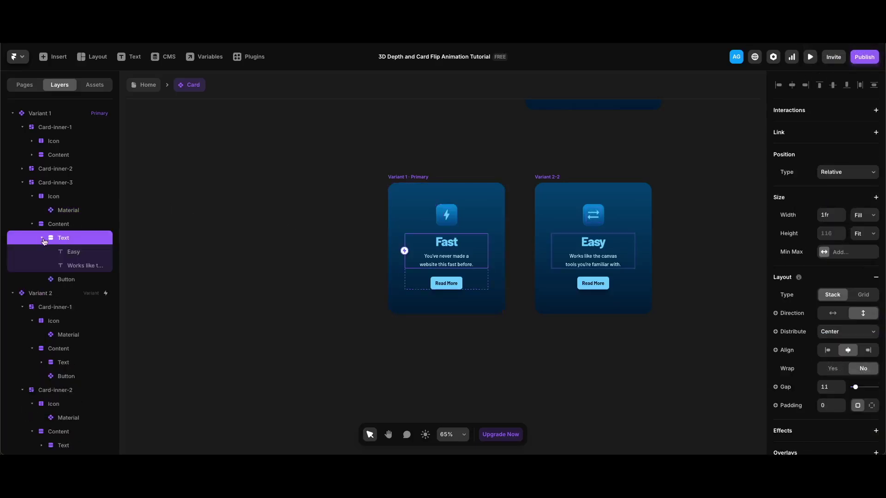
left_click(71, 253)
double_click(846, 203)
type("Flexible")
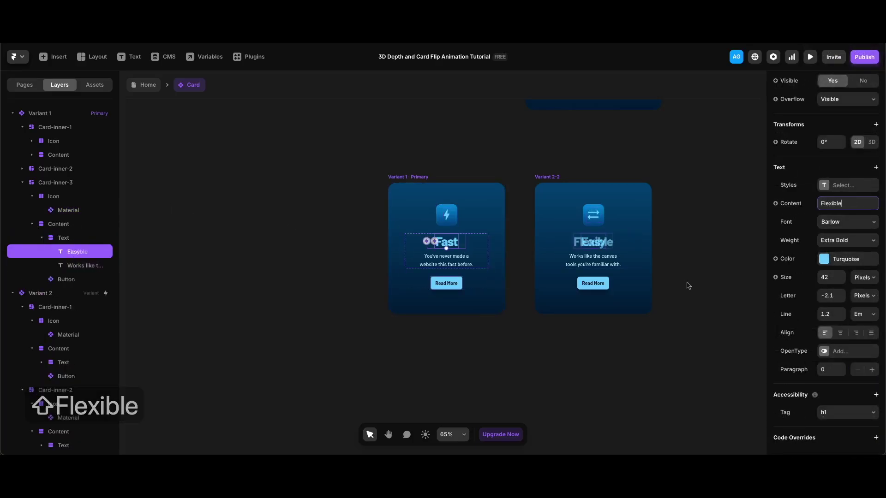
Step: Change the paragraph in the primary variant's Card-inner-3 to "Build with components and customize every detail."
left_click(92, 267)
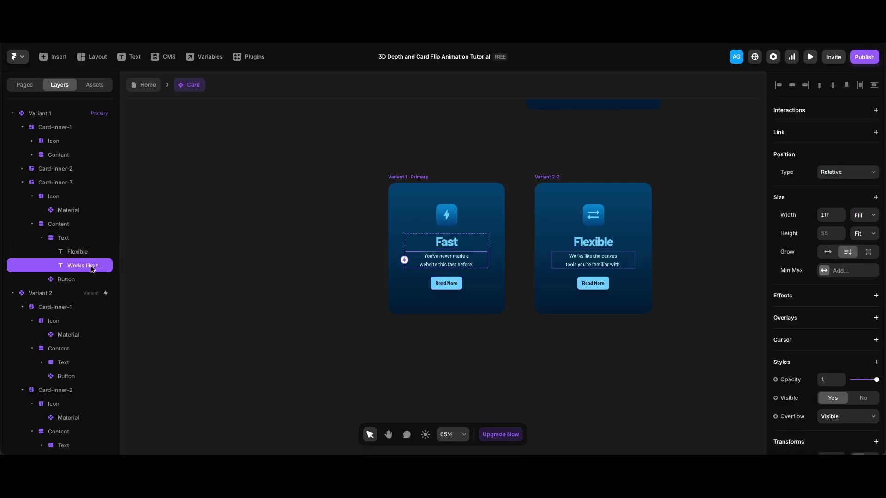
scroll(836, 280, "down", 5)
left_click(845, 287)
type("Build with components and customize every detail.")
key("Return")
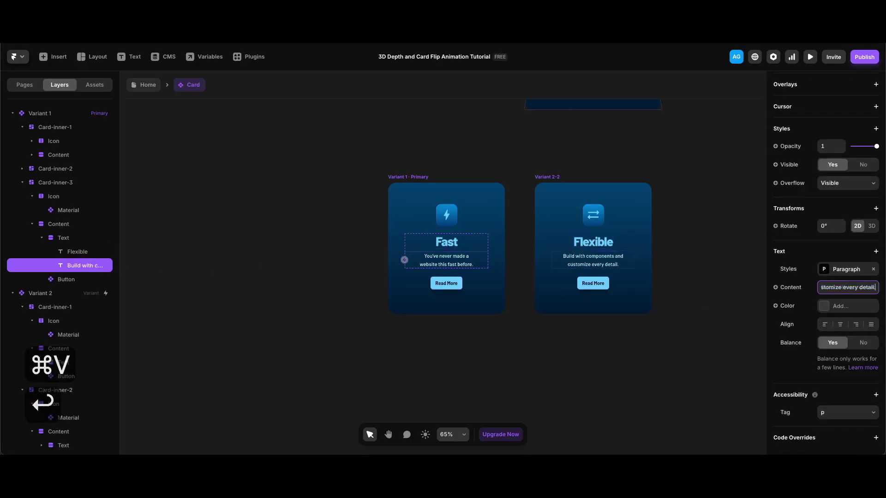
Step: Set the 3D Y rotation of Card-inner-3 to -180 in both Variant 2 and Variant 2-2
scroll(453, 281, "up", 5)
scroll(454, 281, "down", 3)
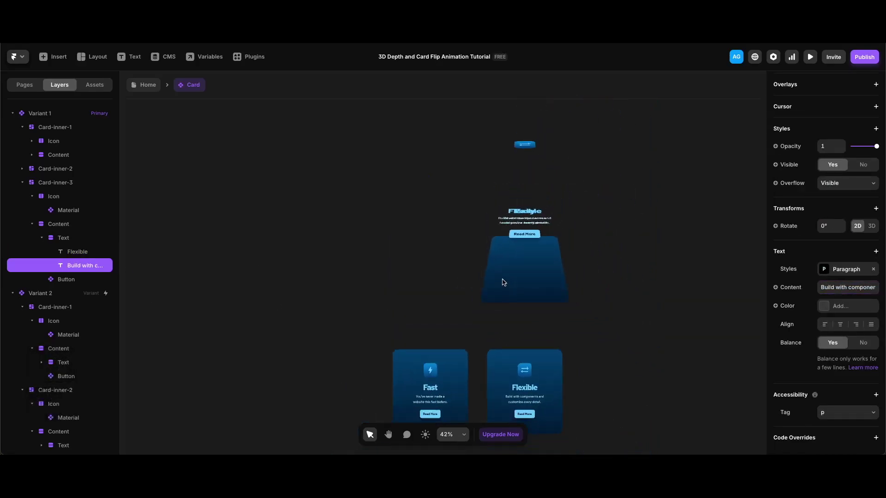
scroll(494, 300, "down", 3)
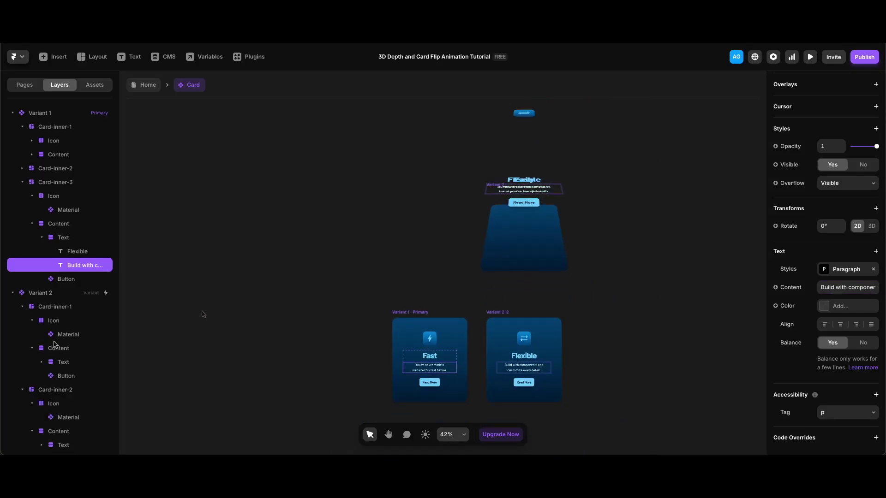
scroll(55, 344, "down", 3)
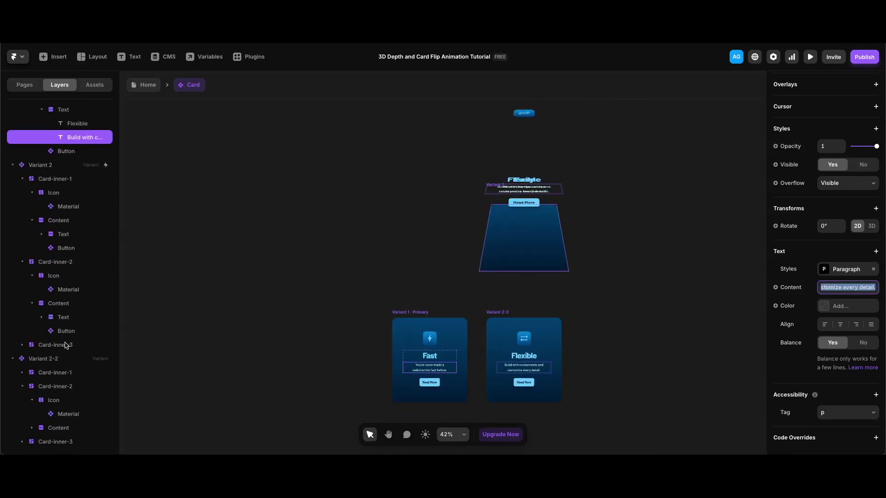
left_click(65, 345)
left_click(54, 442)
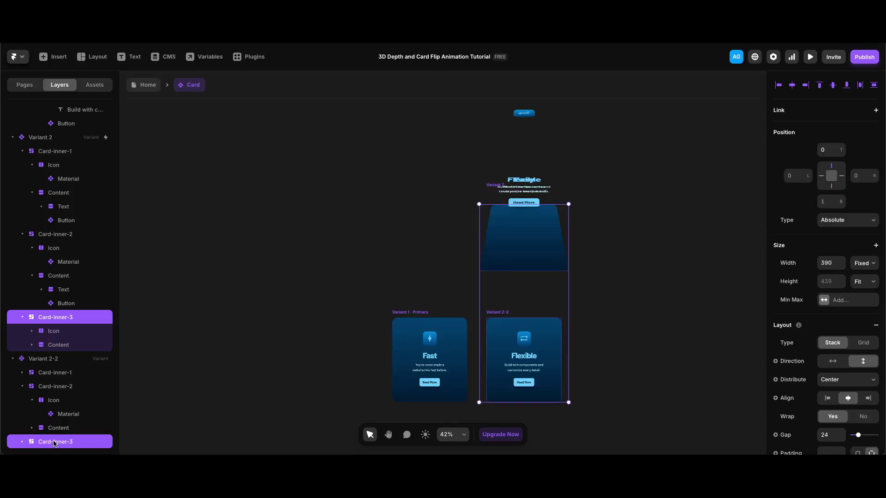
scroll(816, 400, "down", 10)
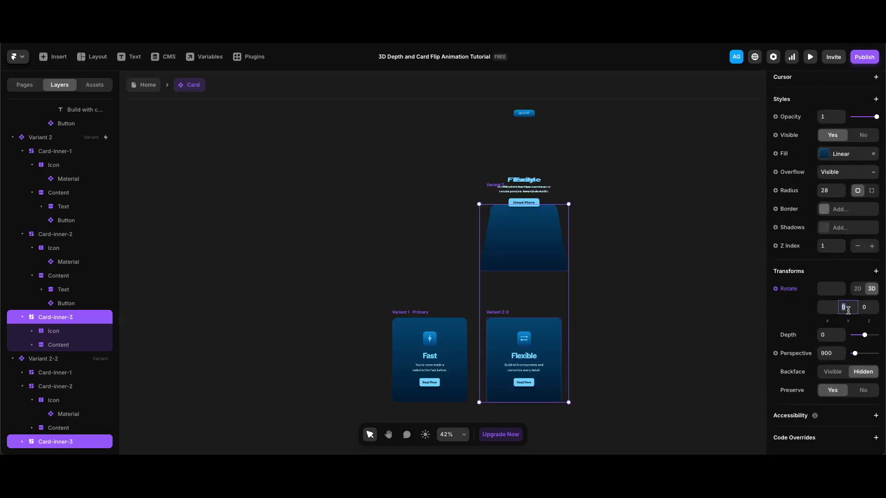
type("-180")
key("Return")
key("Escape")
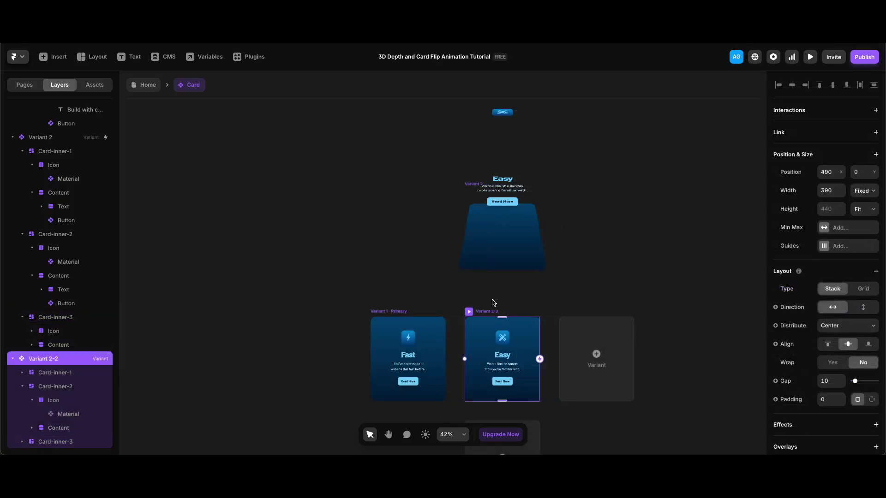
Step: Duplicate Variant 2-2, rename the copy Variant 3 and place it beside Variant 2 in the upper row
key("super+d")
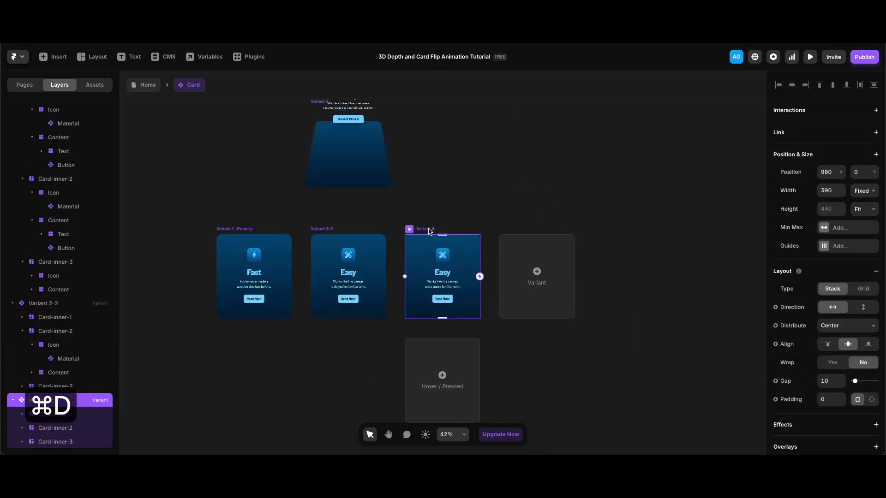
double_click(45, 401)
type("Variant 3")
key("Return")
left_click_drag(421, 332, 466, 204)
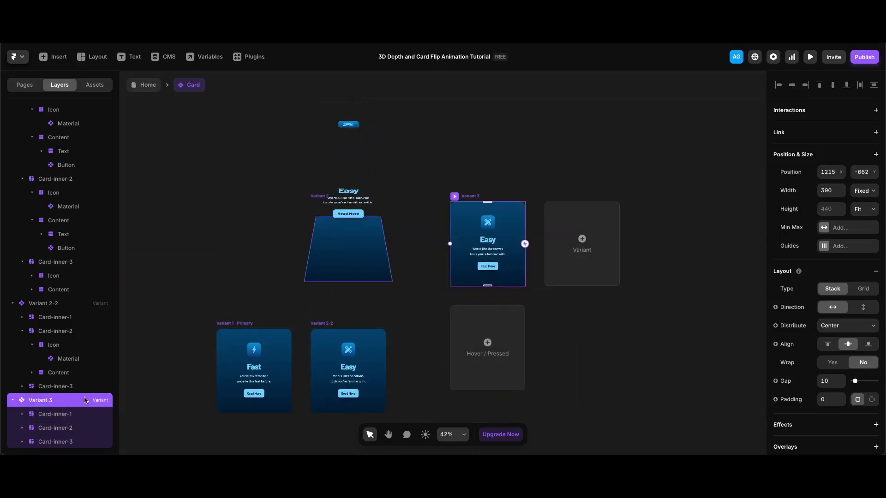
Step: Set the 3D X rotation of Card-inner-1, Card-inner-2 and Card-inner-3 in Variant 3 to 40
left_click(69, 414)
scroll(65, 423, "down", 1)
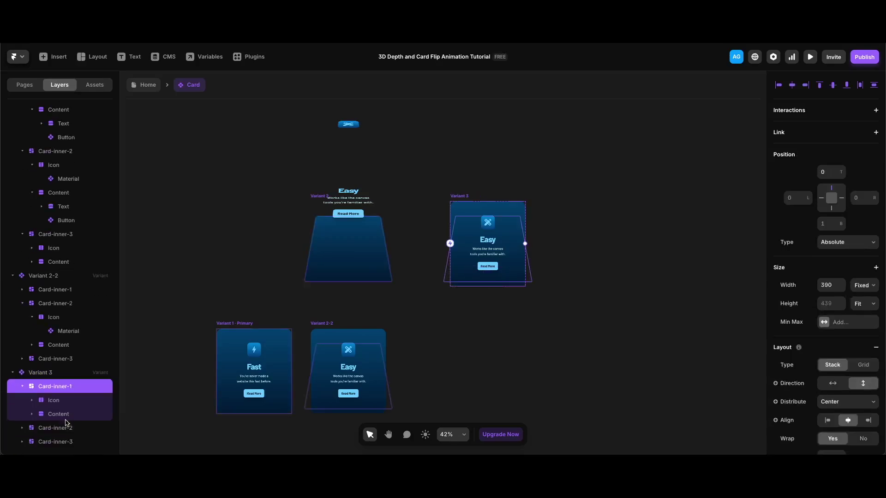
left_click(58, 439, "shift")
scroll(826, 379, "down", 5)
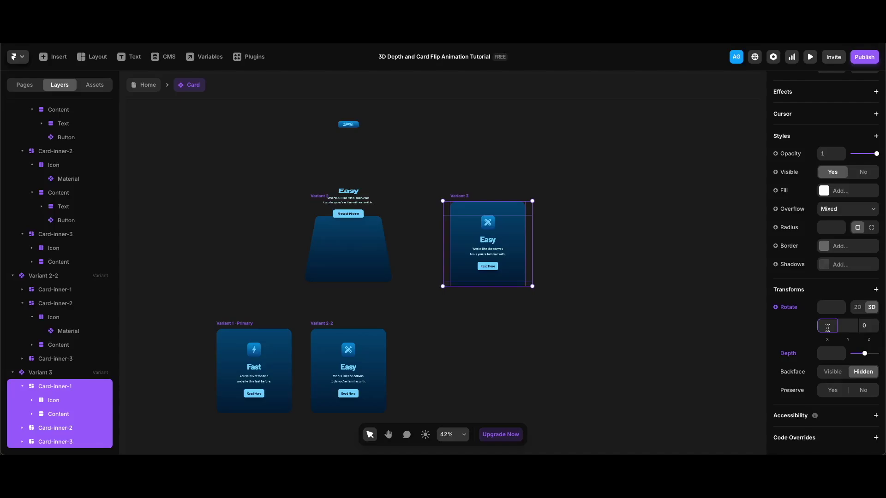
type("40")
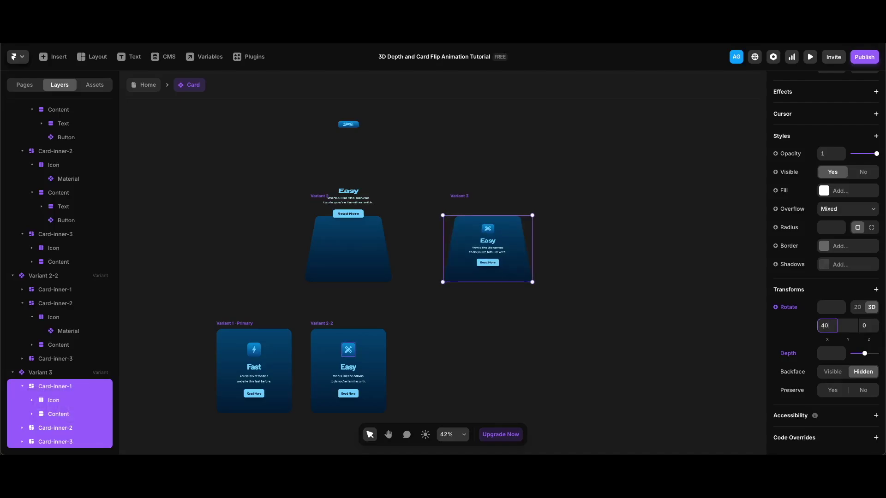
Step: Set the 3D Y rotation of Variant 3's Card-inner-2 to 180
left_click(65, 428)
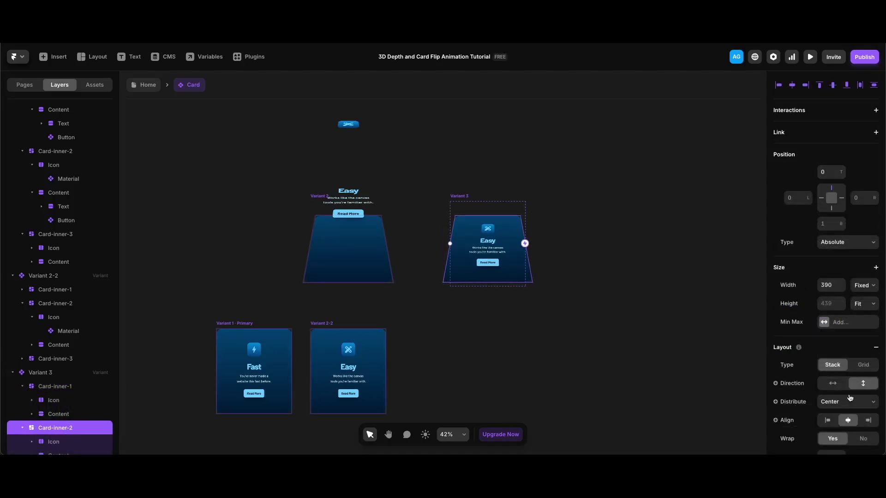
scroll(850, 397, "down", 5)
type("180")
key("Return")
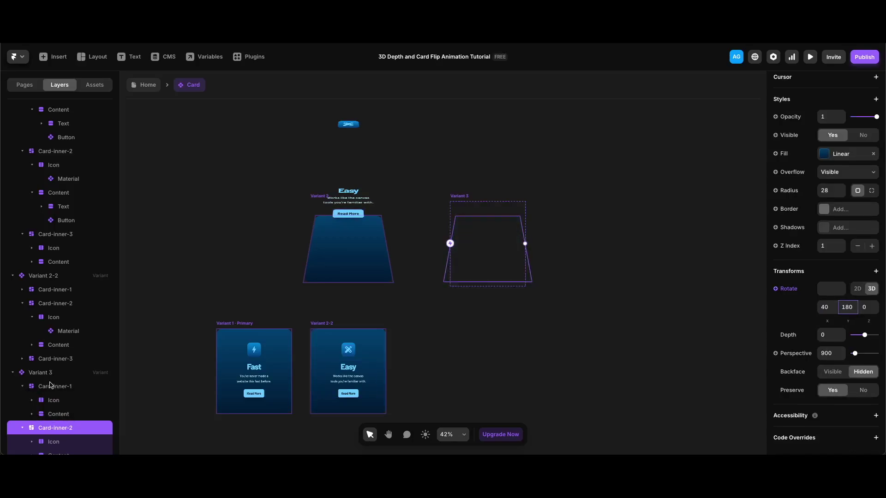
Step: Set the 3D Y rotation of Variant 3's Card-inner-3 to 0
scroll(58, 431, "down", 1)
left_click(64, 443)
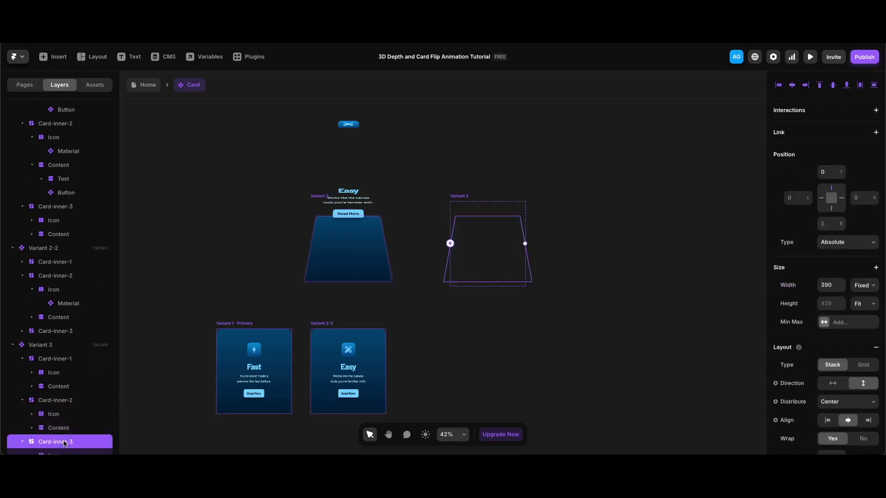
scroll(785, 370, "down", 10)
left_click(848, 307)
type("0")
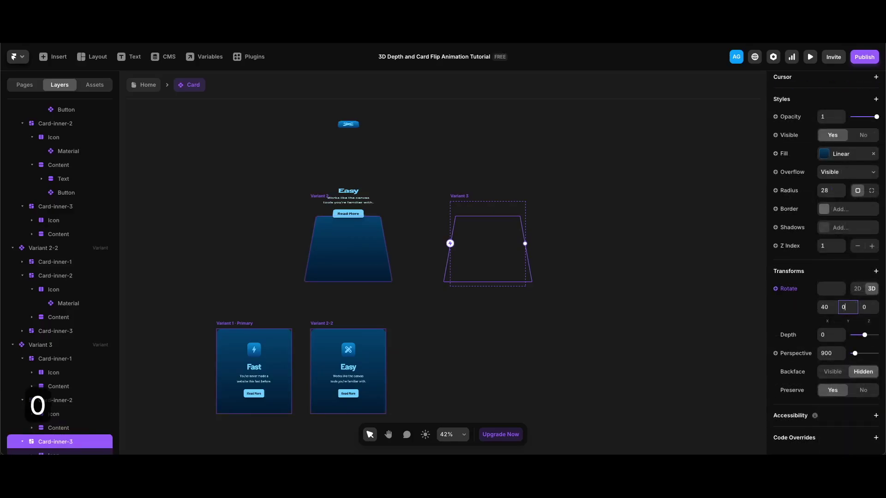
key("Return")
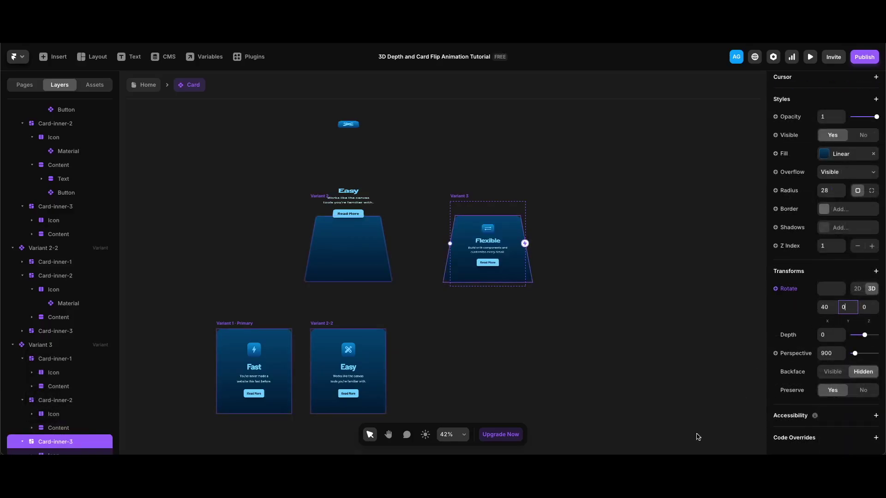
Step: Set the depth of the Icon in Variant 3's Card-inner-3 to 500
scroll(38, 440, "down", 1)
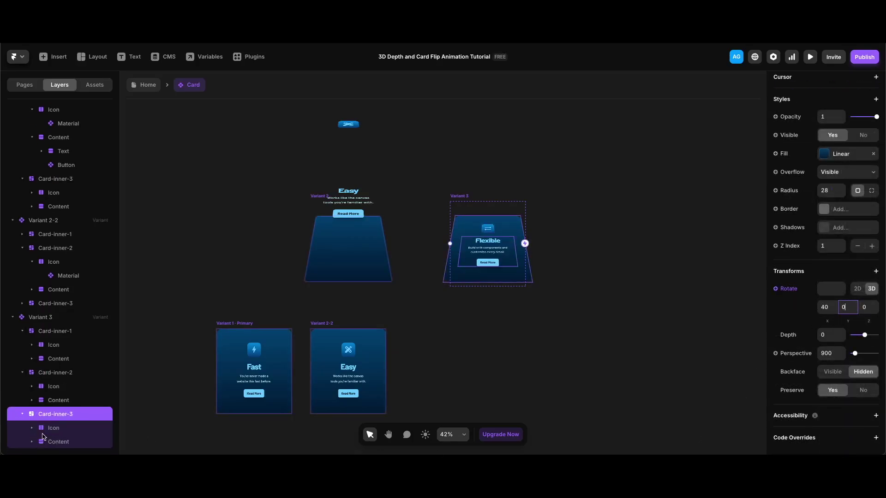
left_click(40, 428)
scroll(836, 399, "down", 10)
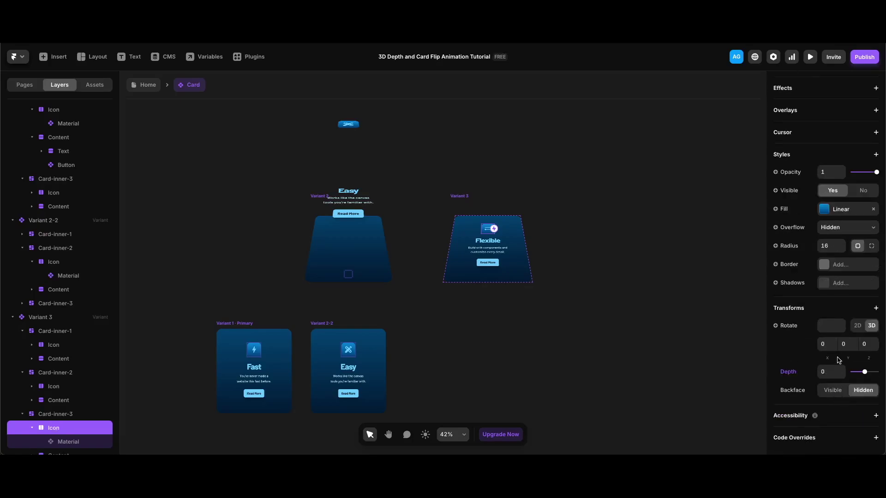
left_click(831, 372)
type("500")
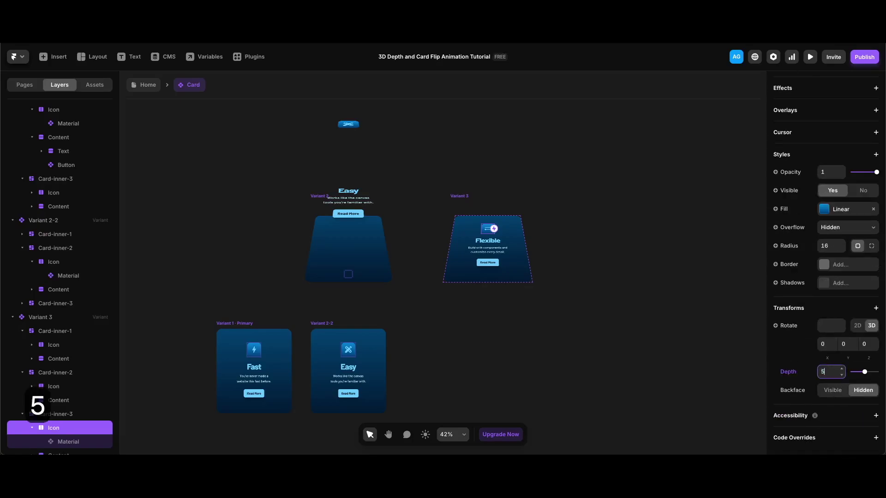
key("Return")
Step: Set the depth of the Content stack in Variant 3's Card-inner-3 to 300
left_click(52, 454)
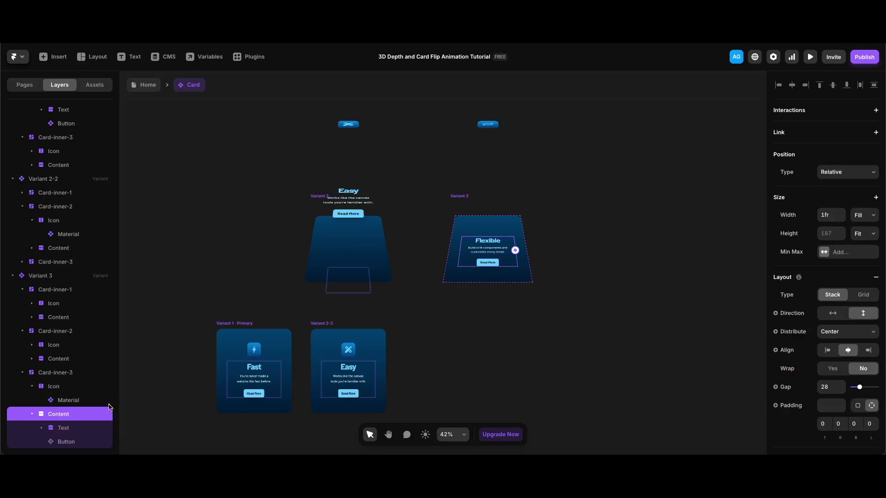
scroll(847, 425, "down", 10)
left_click(831, 372)
type("300")
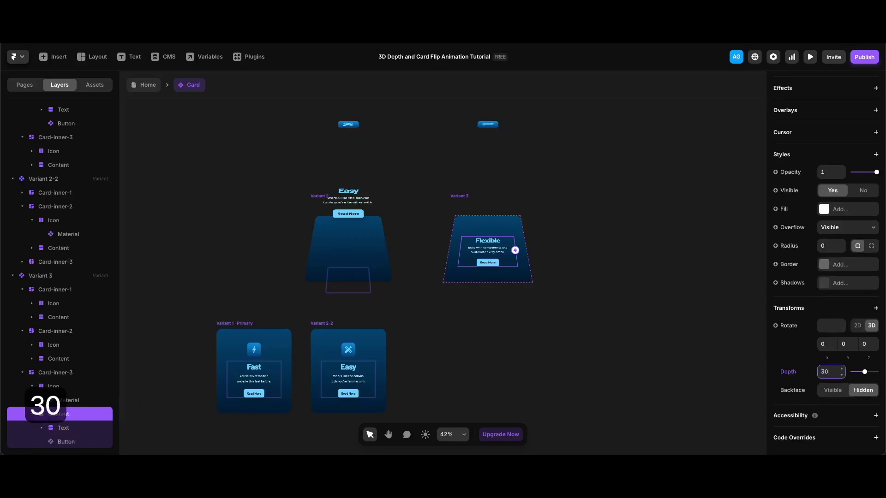
key("Return")
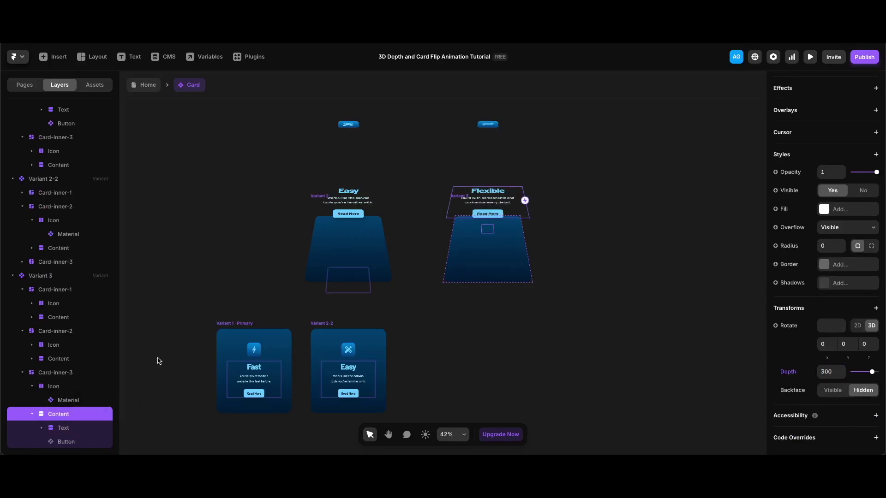
Step: Duplicate Variant 3 and rename the copy Variant 3-2
left_click(56, 280)
key("super+d")
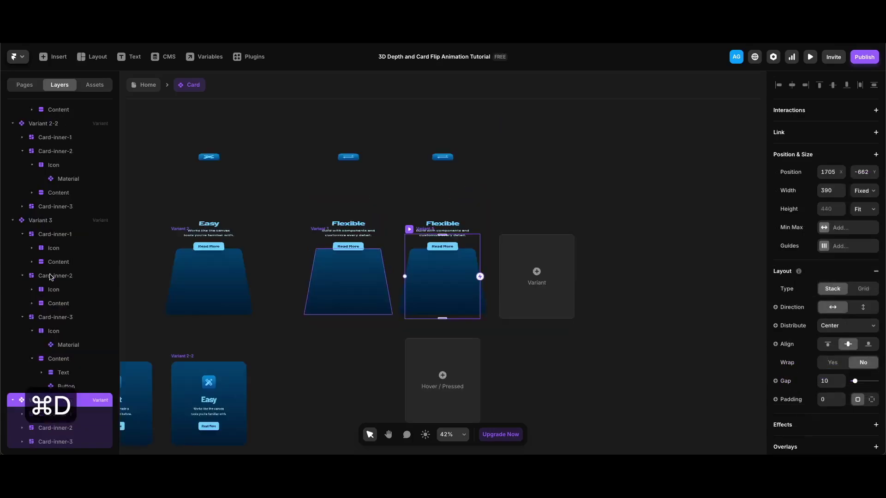
double_click(50, 402)
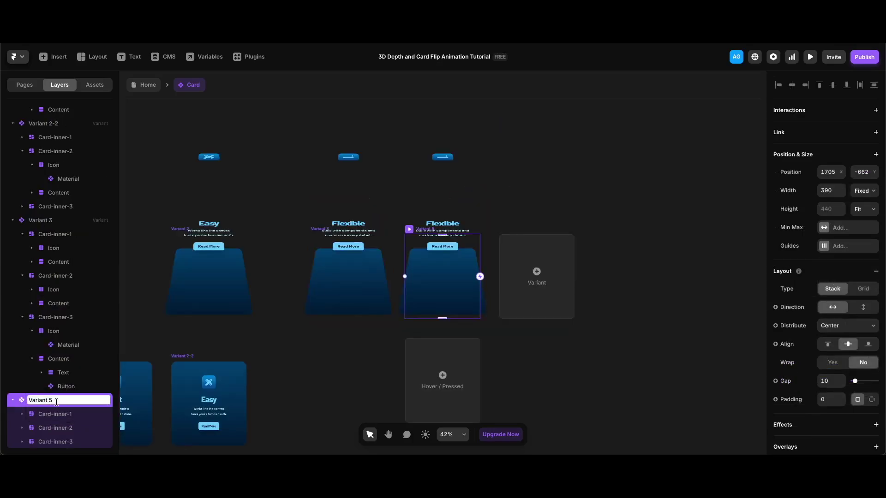
key("BackSpace")
type("3-2")
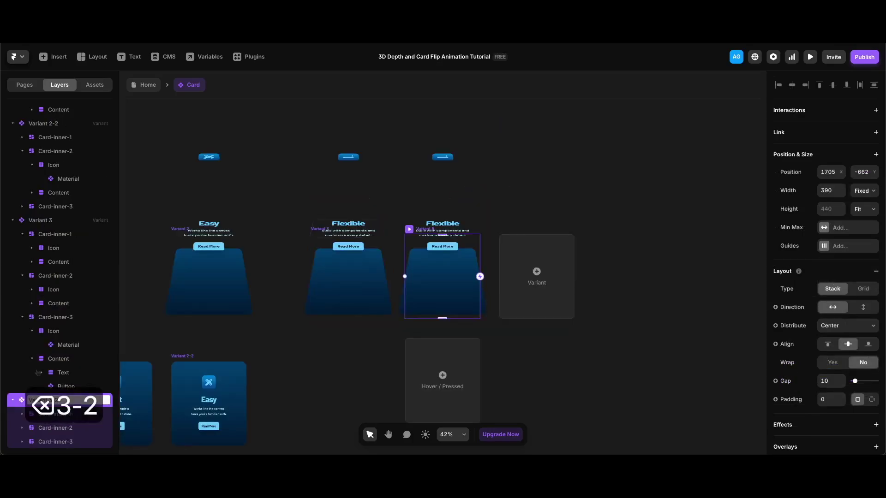
key("Return")
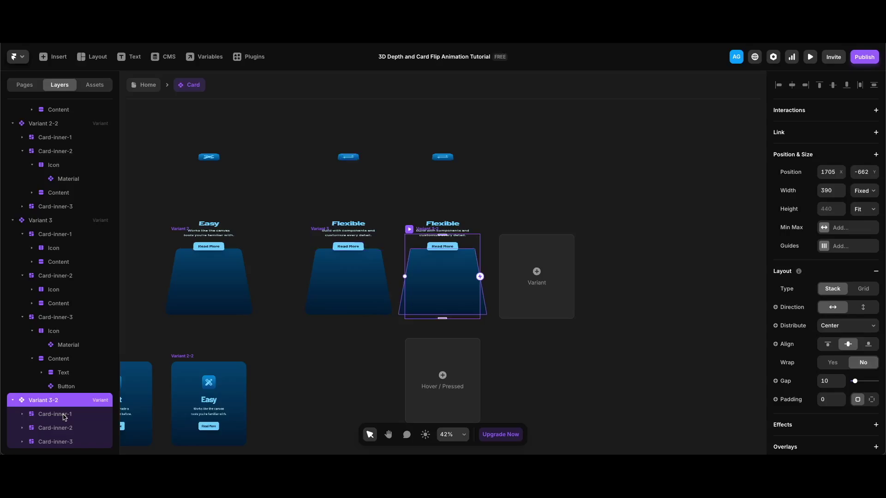
Step: Set the 3D X rotation of all three inner cards in Variant 3-2 to 0
left_click(65, 417)
left_click(55, 442, "shift")
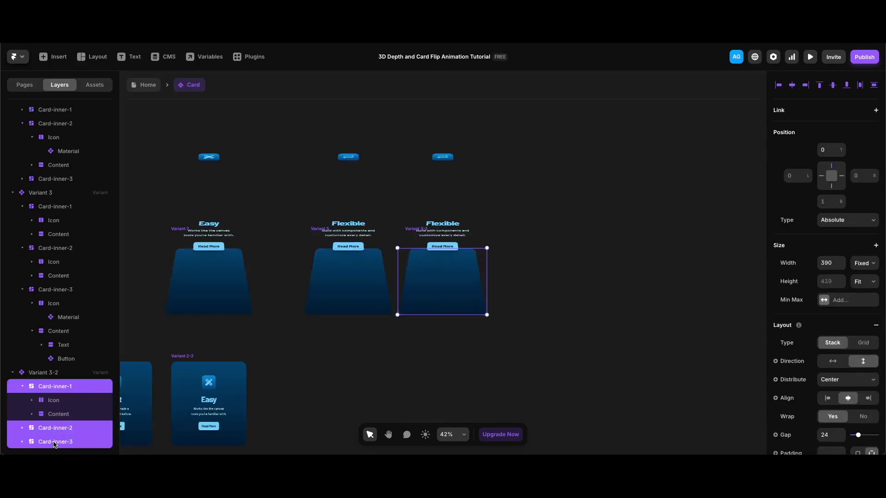
scroll(832, 328, "down", 5)
left_click(829, 306)
type("0")
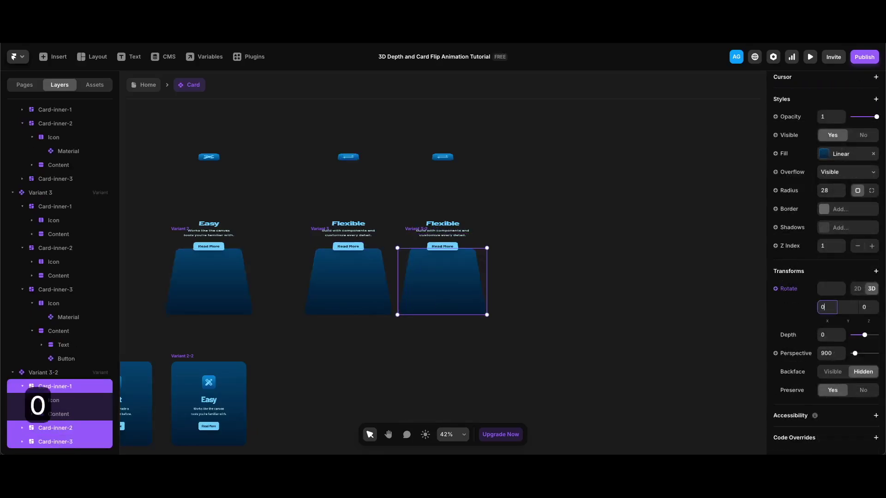
key("Return")
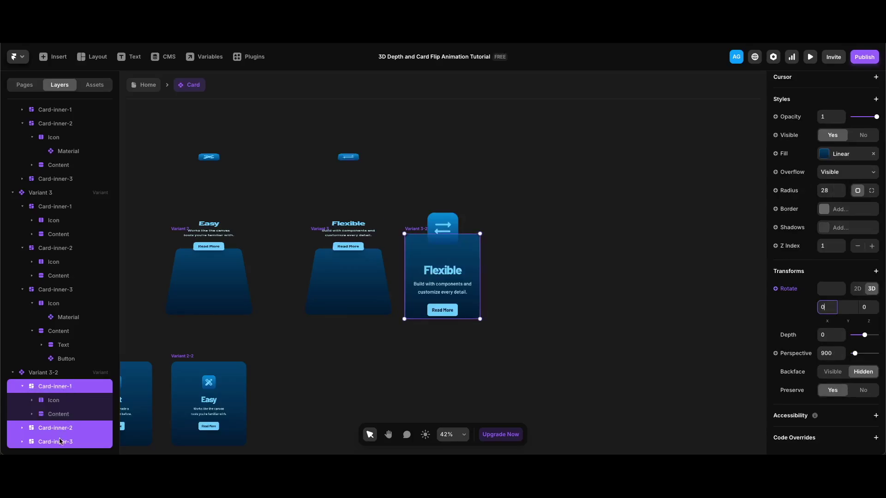
Step: Set the depth of Icon and Content in Variant 3-2's Card-inner-3 to 0 and move the variant beneath Variant 3
left_click(56, 442)
scroll(41, 444, "down", 1)
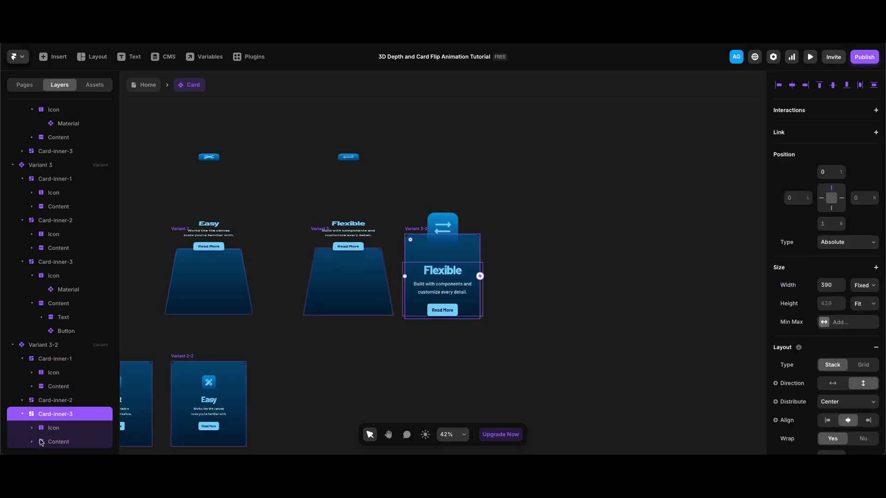
left_click(55, 428)
scroll(58, 442, "down", 1)
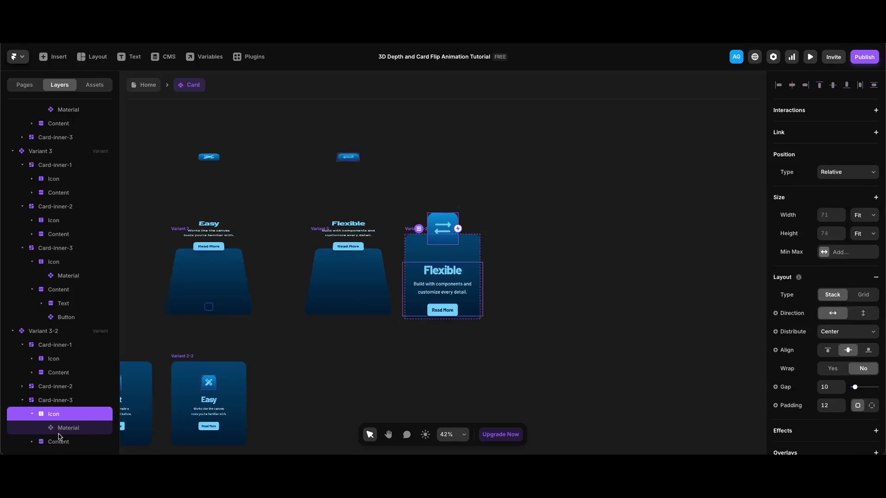
left_click(58, 442, "shift")
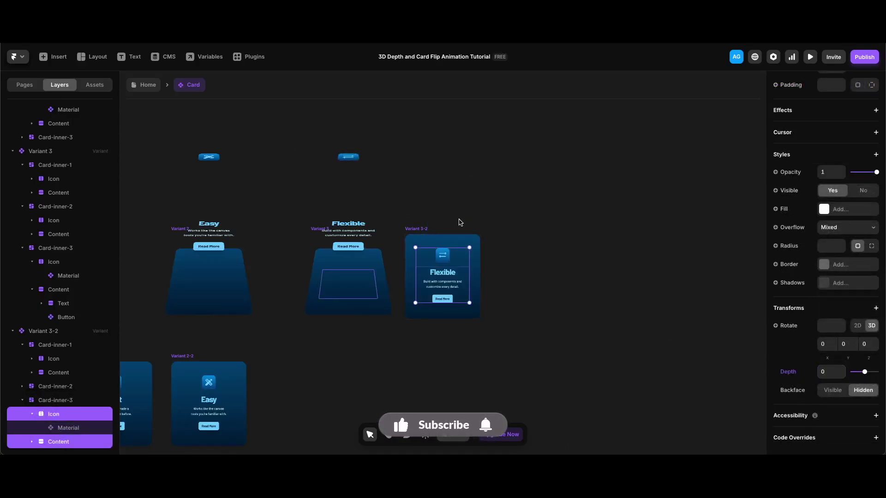
left_click_drag(411, 229, 388, 349)
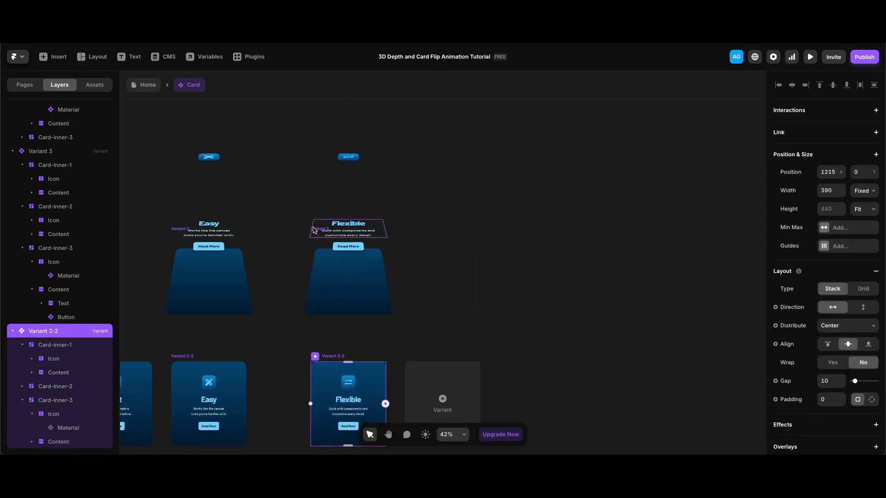
Step: Connect Variant 3 to Variant 3-2 with an Appear interaction and a delay of 0.5
left_click(327, 278)
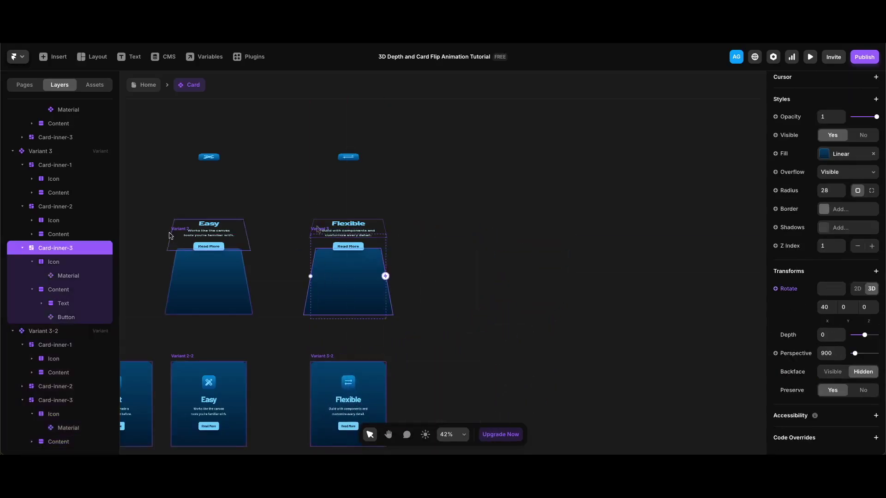
left_click_drag(385, 276, 355, 371)
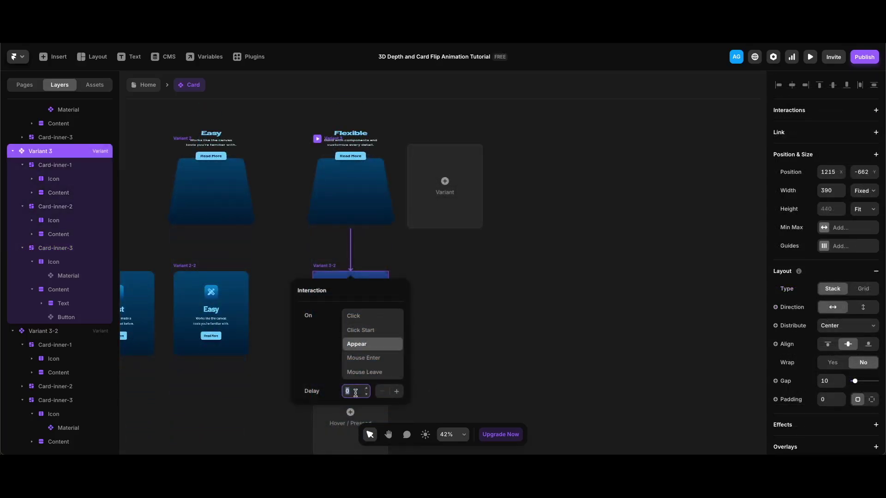
type(".5")
key("Return")
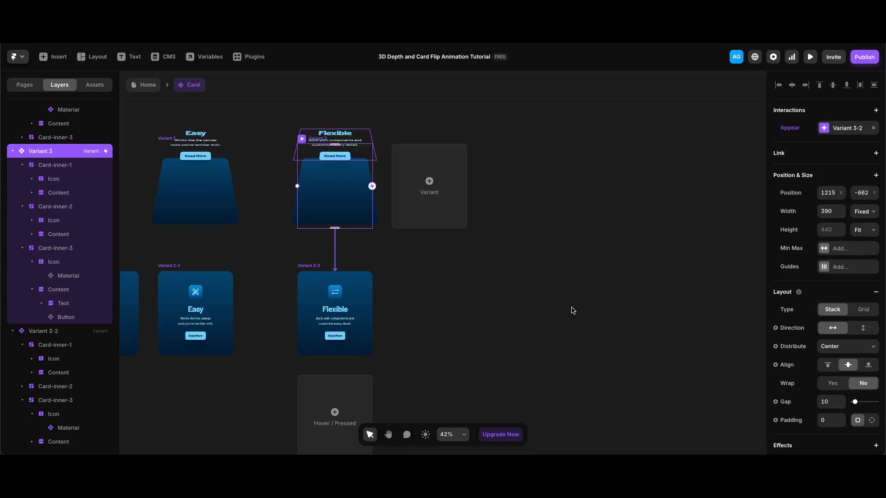
Step: Add a fourth card face named Card-inner-4 with a new icon and the title Dynamic, and return to the Home page
scroll(64, 182, "up", 10)
left_click(56, 293)
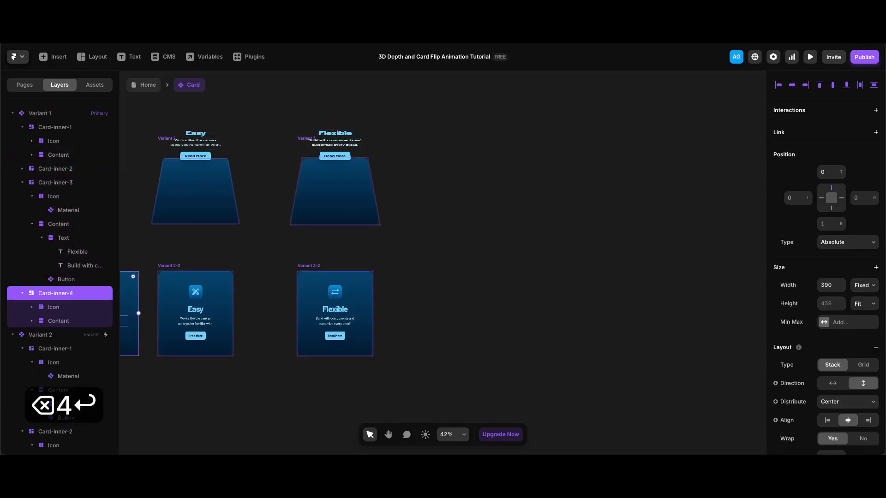
left_click(68, 321)
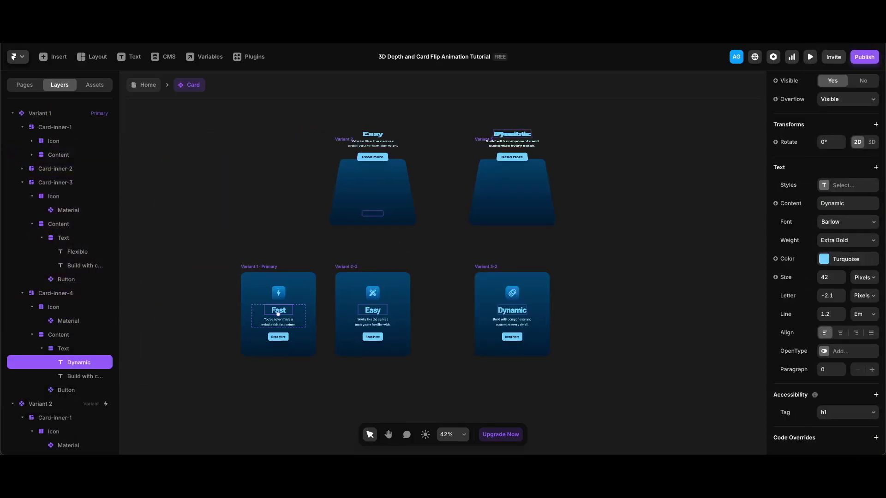
key("Escape")
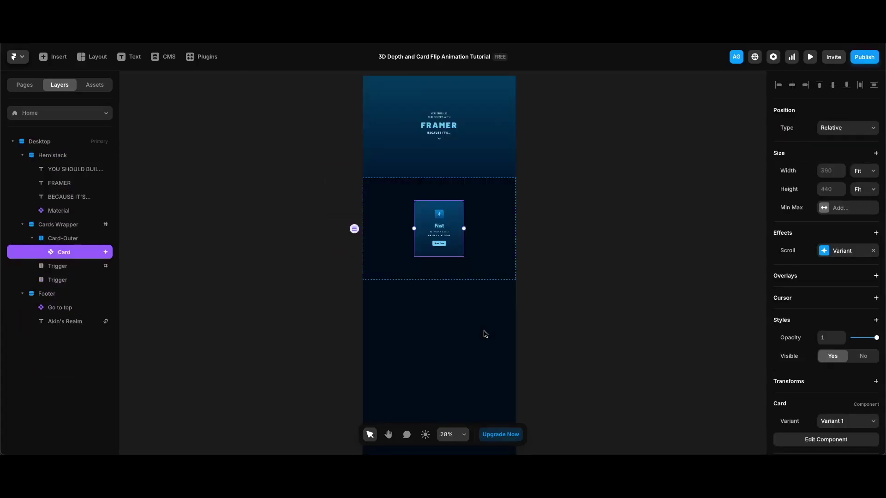
Step: Duplicate the Trigger stack below the card and name the copy's scroll section 3
left_click(434, 332)
scroll(434, 332, "down", 3)
key("super+d")
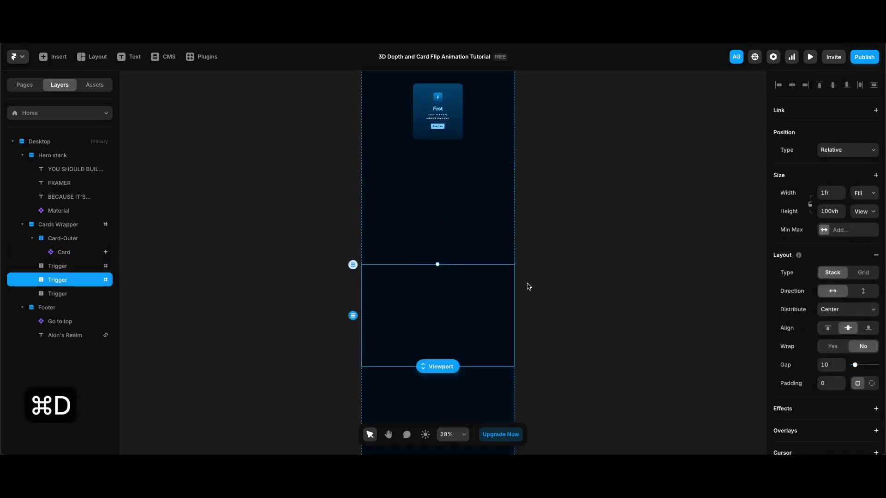
scroll(823, 363, "down", 6)
left_click(840, 372)
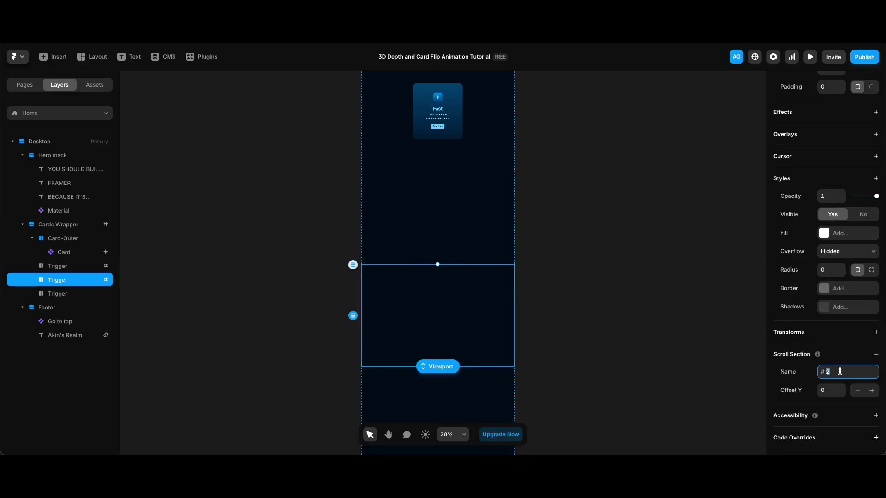
type("3")
key("Return")
Step: Duplicate the section 3 Trigger and name the new copy's scroll section 4
key("super+d")
scroll(843, 380, "down", 6)
left_click(841, 372)
type("4")
key("Return")
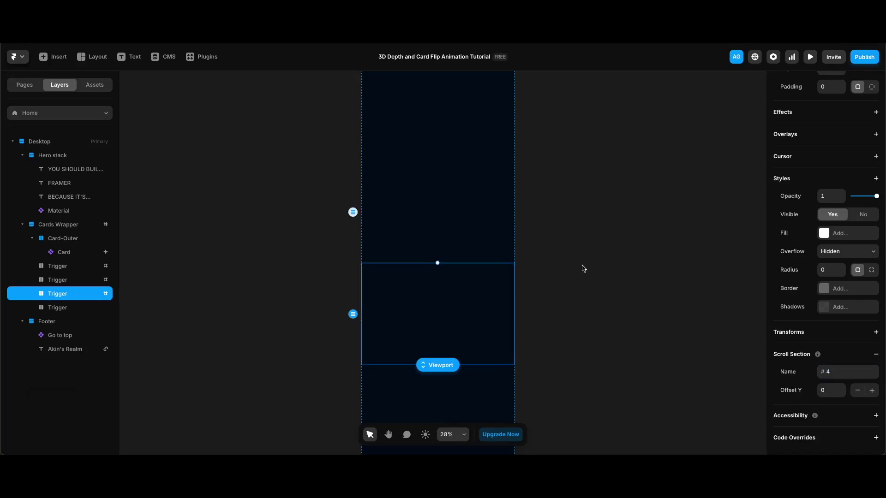
Step: Add section #3 to the Card's scroll variant effect and make it switch to Variant 3
scroll(480, 268, "up", 5)
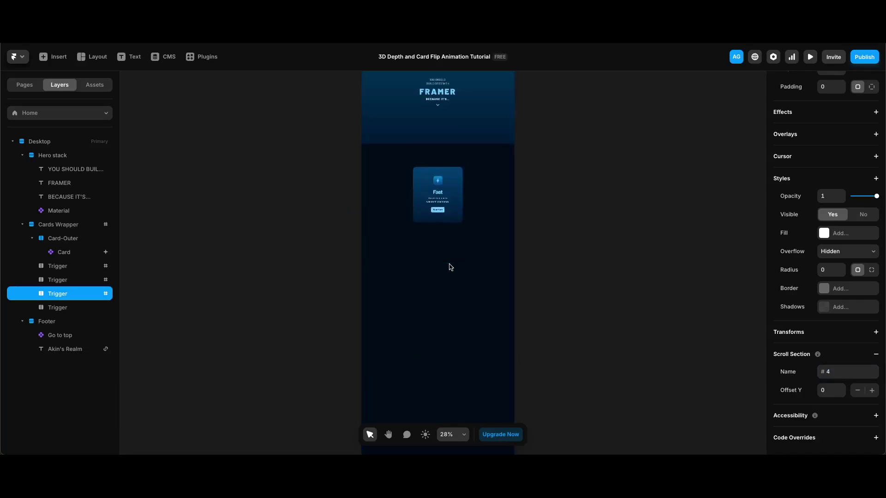
left_click(454, 211)
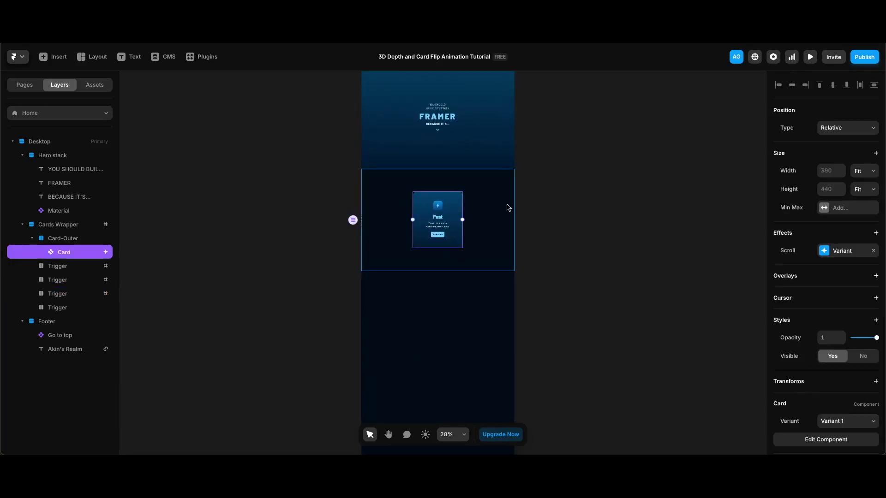
left_click(848, 253)
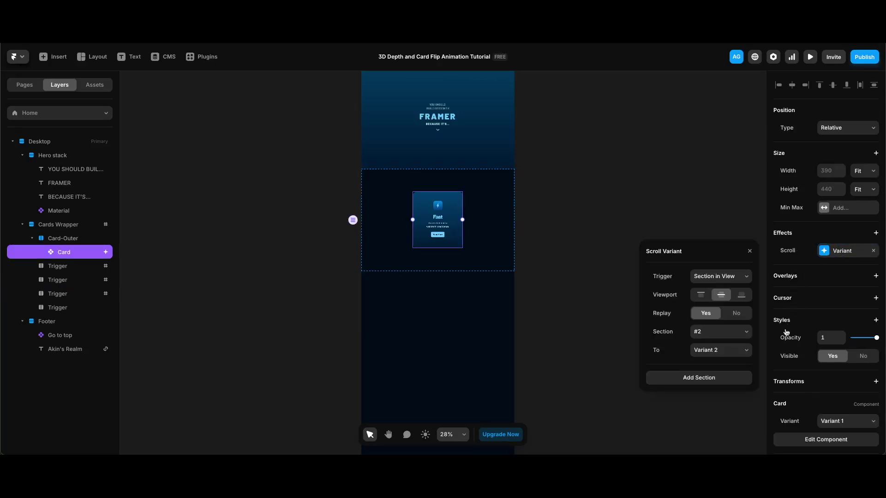
left_click(726, 381)
left_click(724, 379)
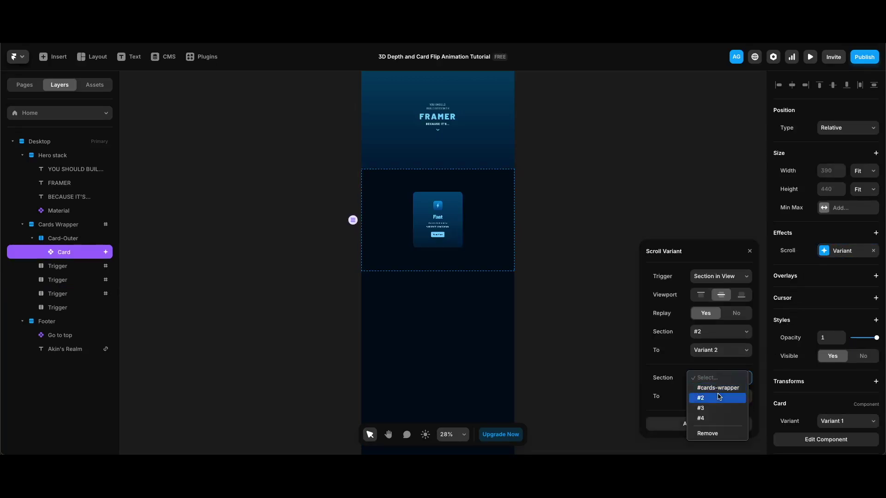
left_click(717, 408)
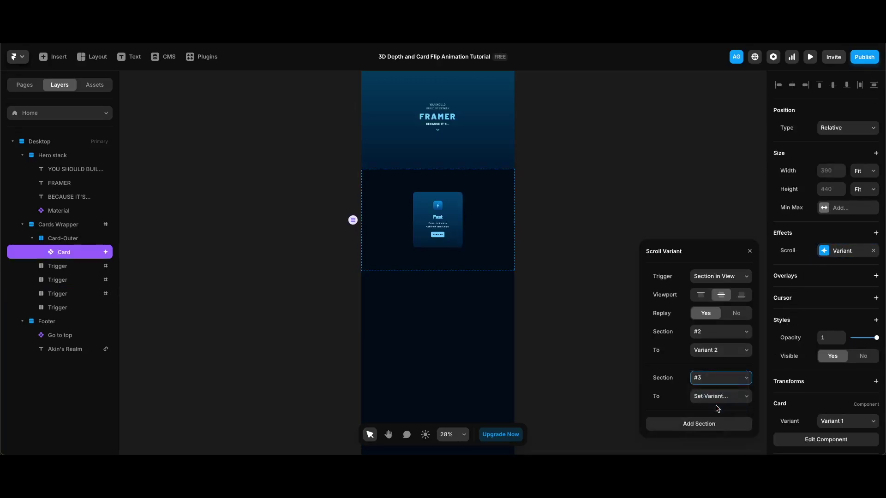
left_click(716, 404)
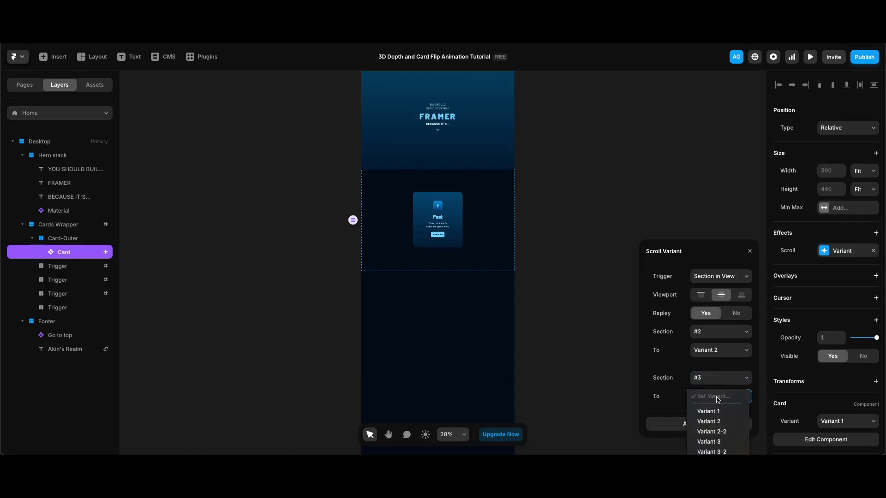
left_click(718, 442)
Step: Add section #4 to the Card's scroll variant effect and make it switch to Variant 4
left_click(712, 424)
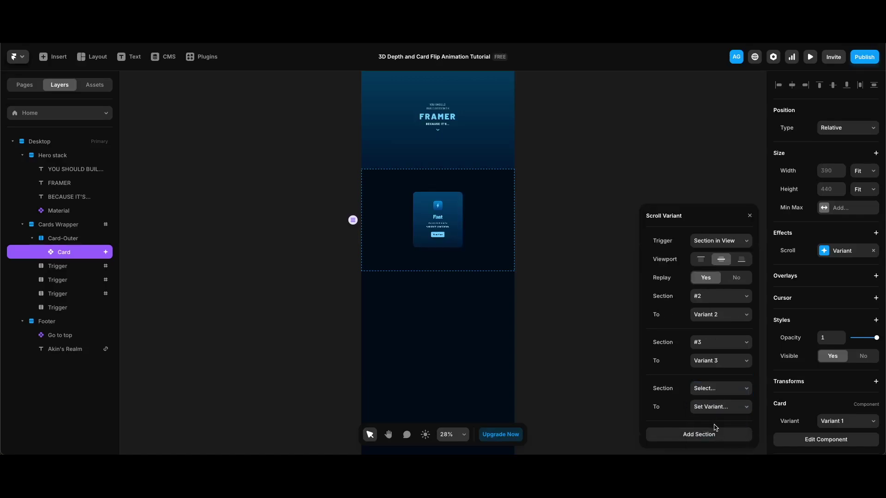
left_click(717, 389)
left_click(716, 423)
left_click(718, 409)
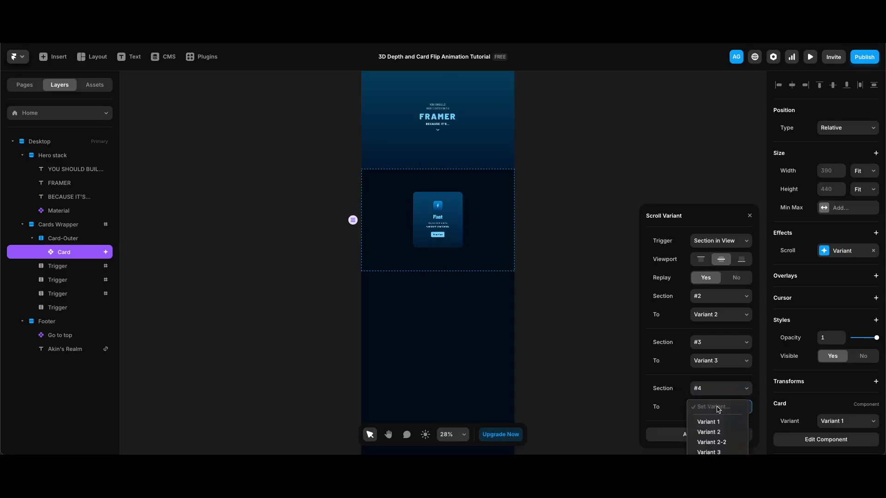
left_click(710, 449)
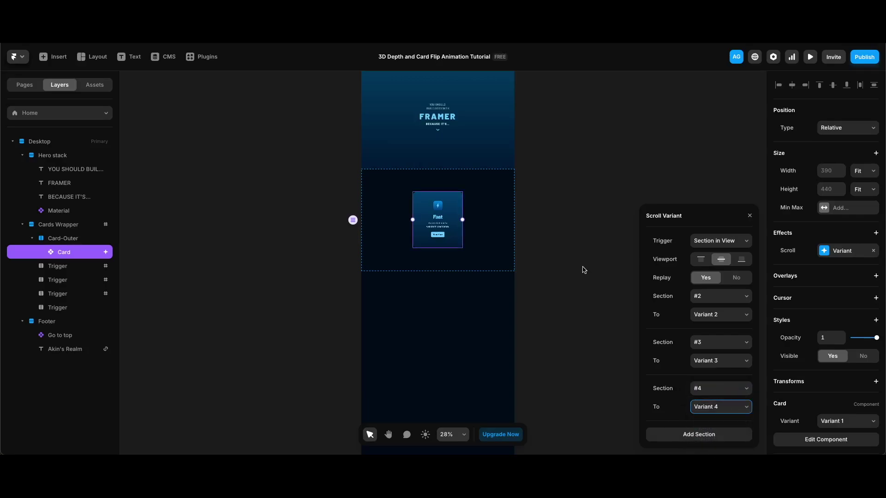
Step: Preview the page and scroll through it in both directions to examine the card flips and when each one triggers
key("super+p")
scroll(615, 297, "down", 10)
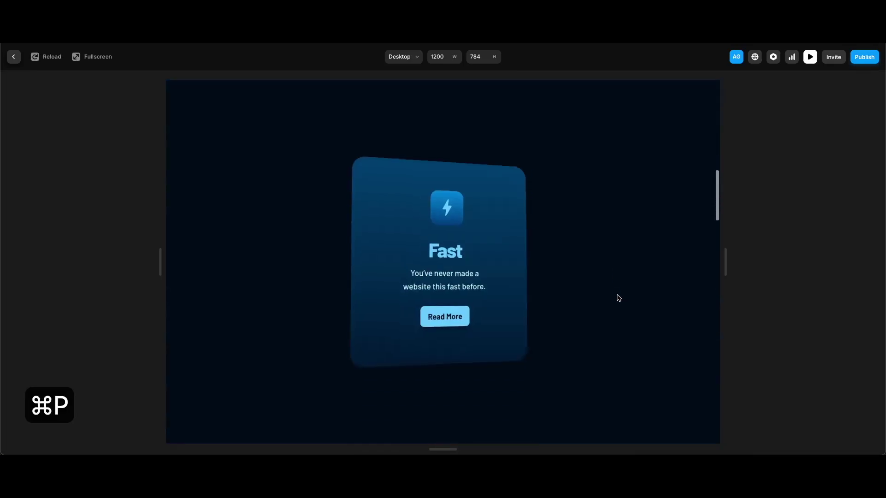
scroll(618, 298, "down", 6)
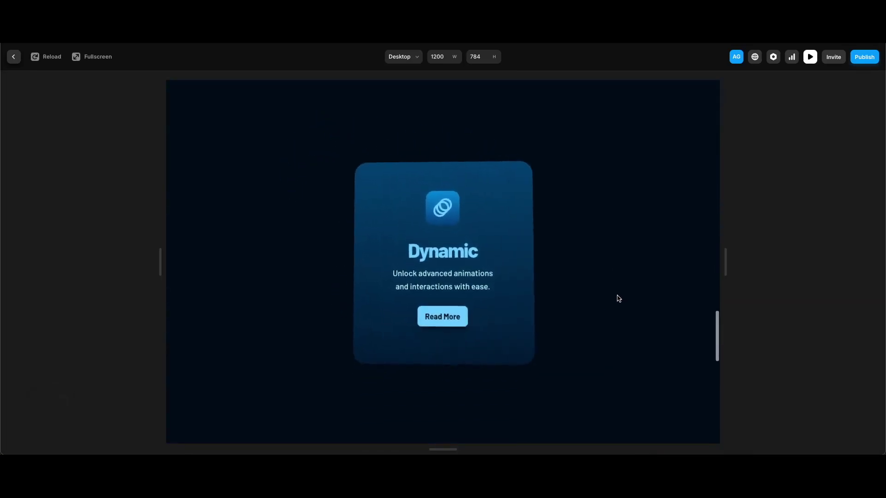
scroll(619, 298, "down", 4)
scroll(619, 299, "up", 12)
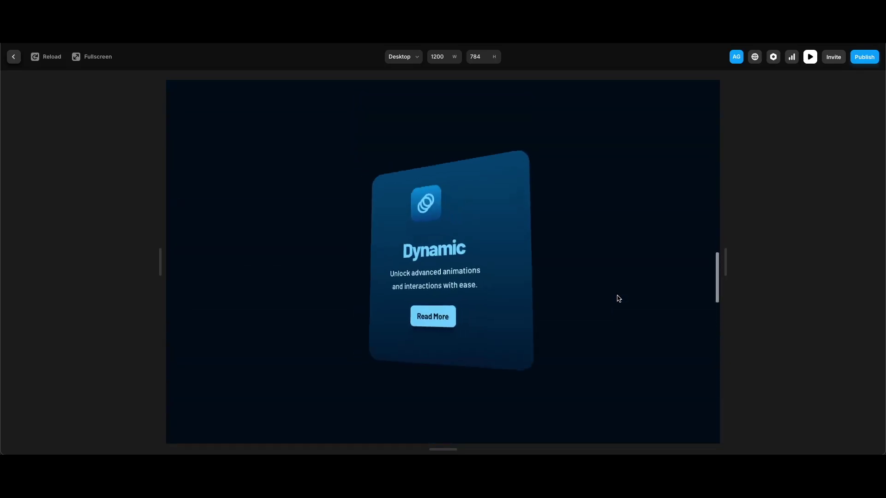
scroll(619, 299, "up", 4)
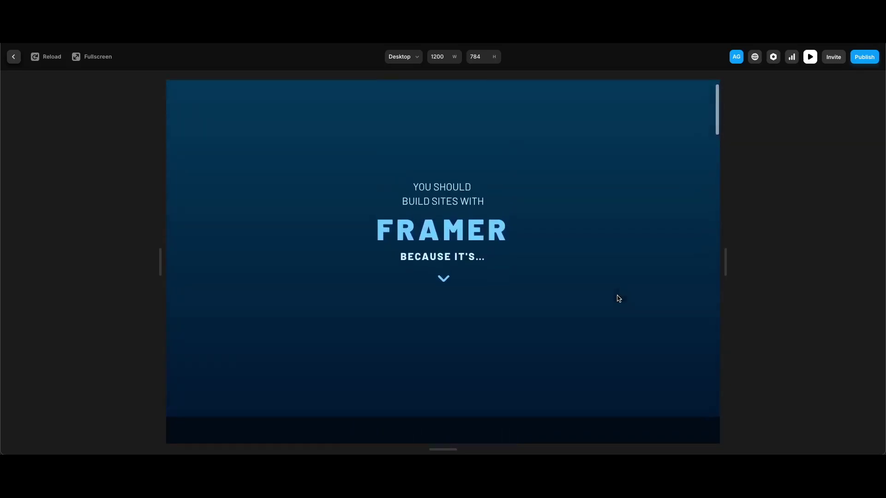
scroll(619, 299, "down", 3)
scroll(619, 299, "down", 3)
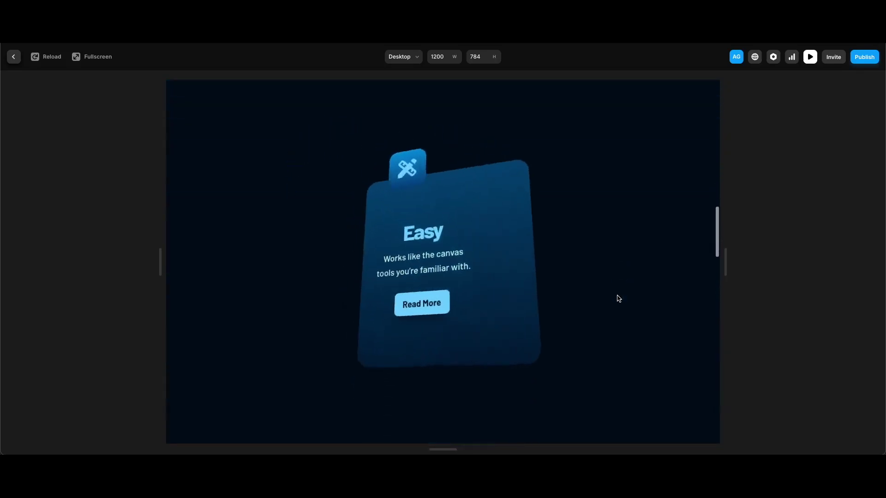
scroll(619, 299, "up", 5)
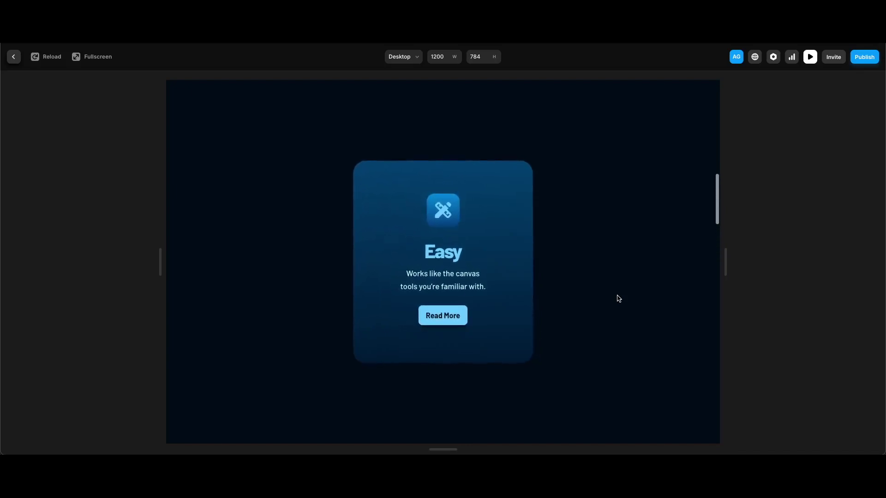
scroll(619, 299, "down", 3)
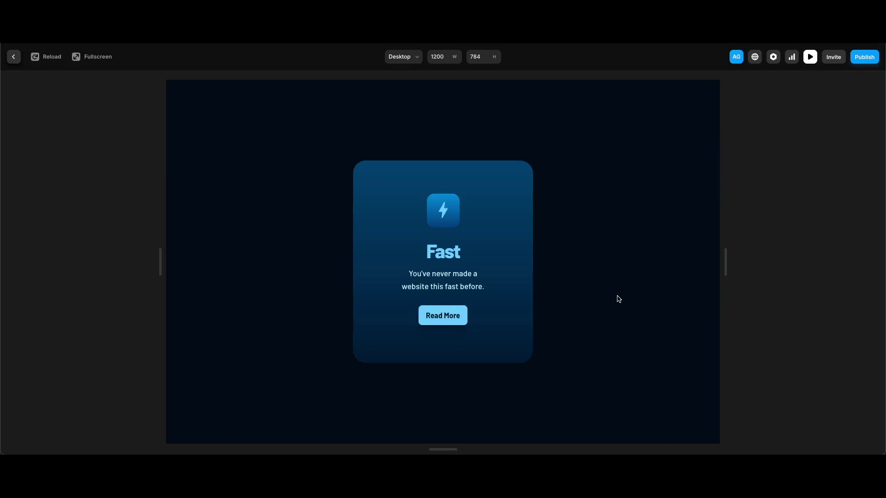
scroll(619, 299, "down", 3)
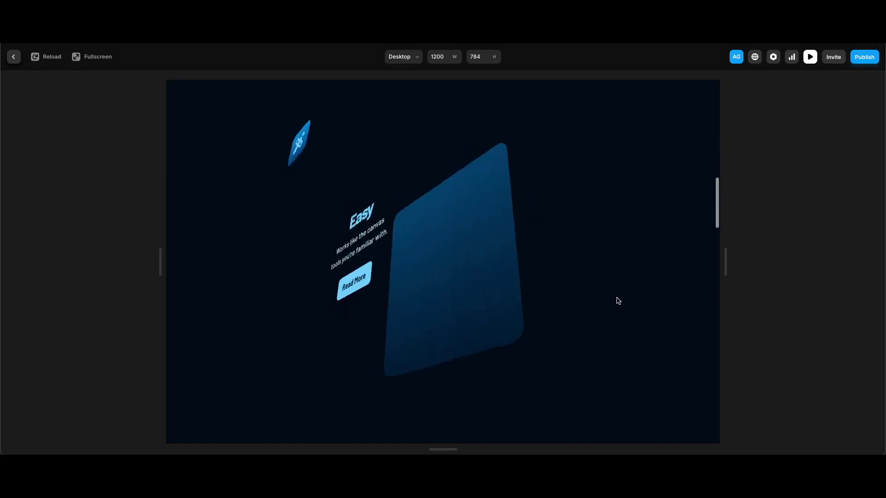
scroll(619, 301, "up", 5)
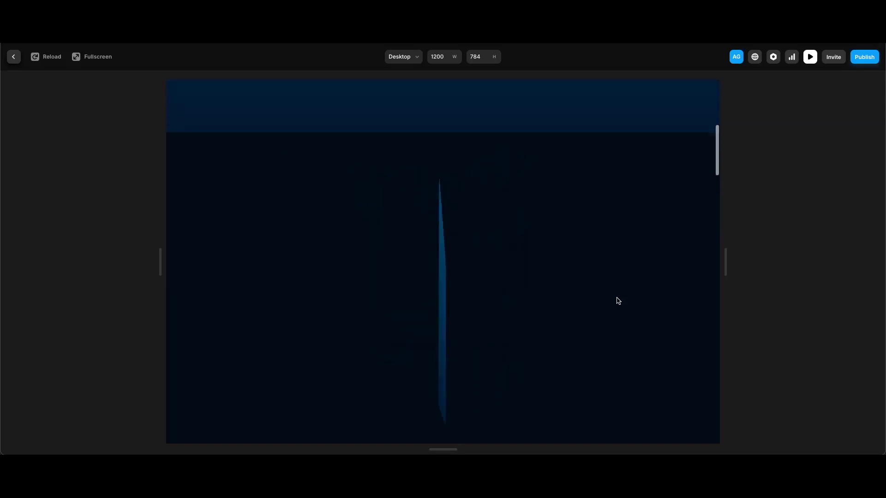
key("Escape")
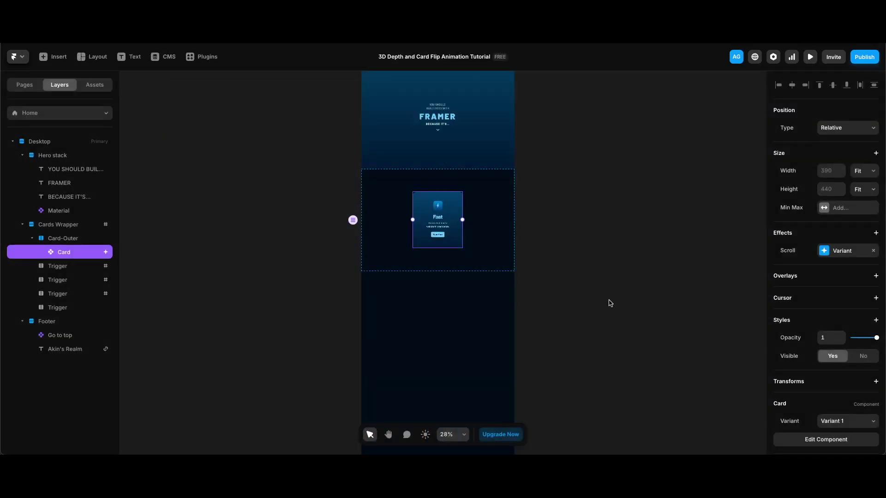
Step: Duplicate the section 2 Trigger and remove the scroll section from the first of the two, directly below the card
left_click(467, 313)
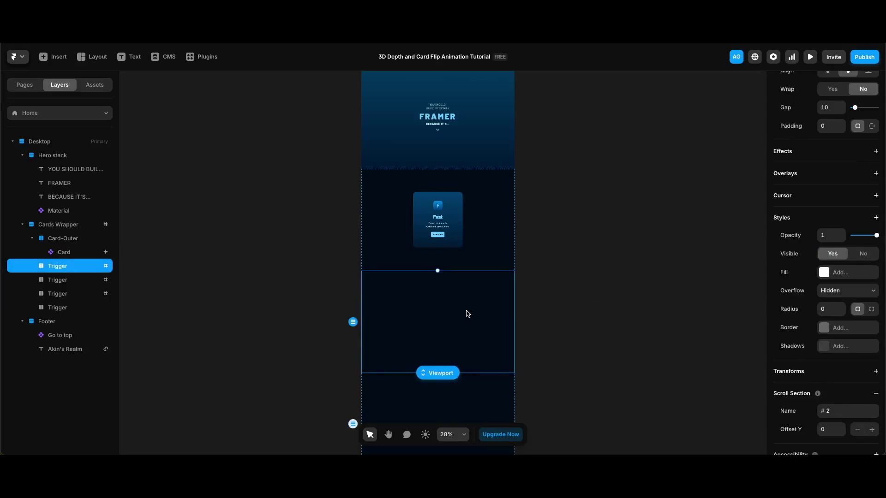
key("super+d")
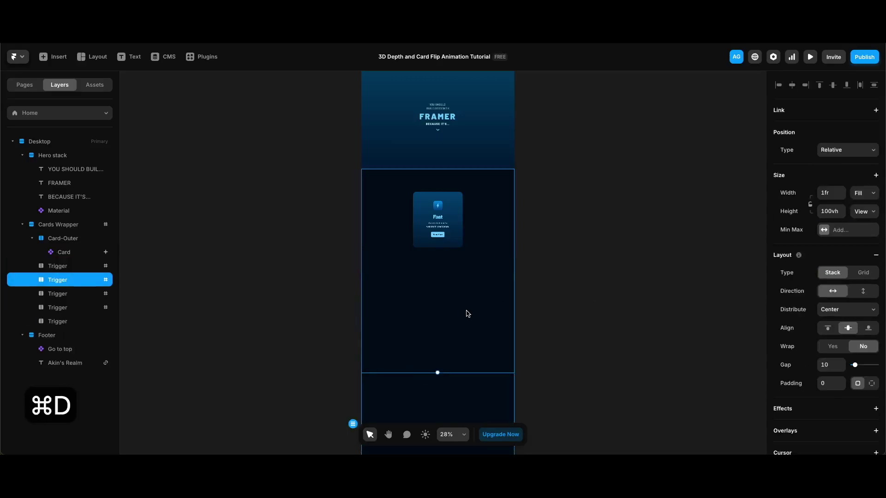
left_click(81, 270)
left_click(877, 394)
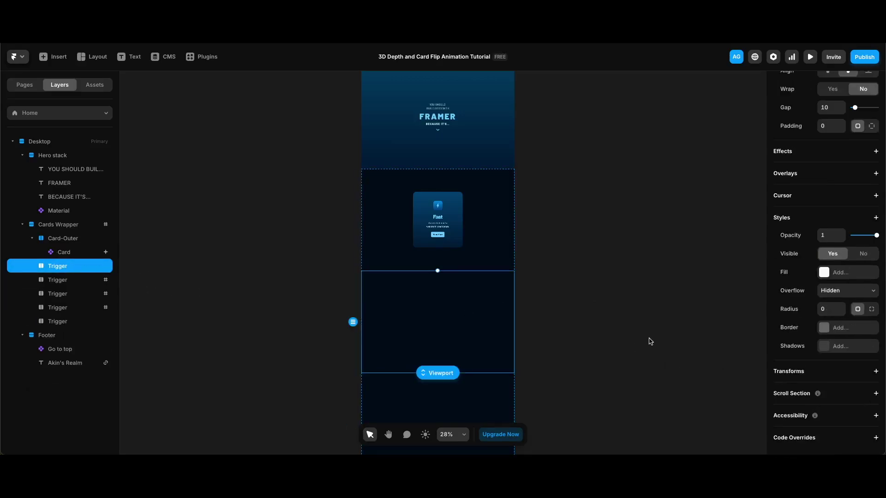
Step: Preview the page again and scroll down and back up to check the timing of the first card flip
key("super+p")
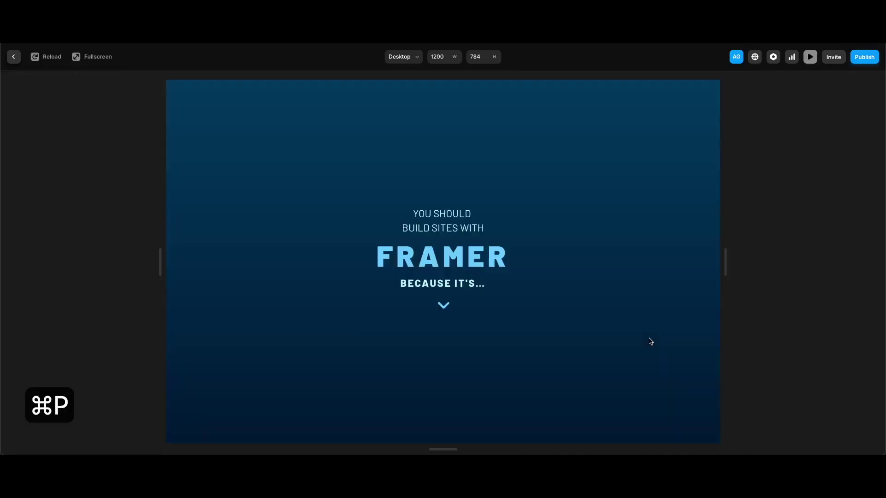
scroll(649, 342, "down", 5)
scroll(650, 343, "down", 5)
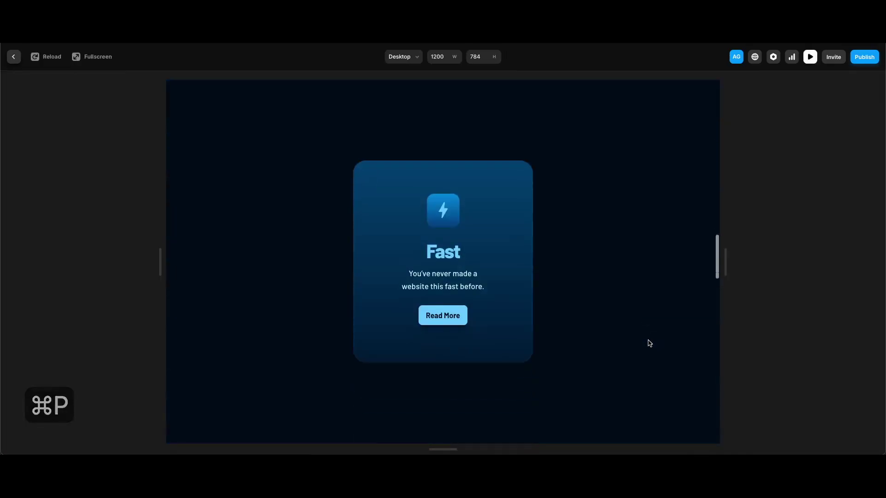
scroll(650, 343, "up", 10)
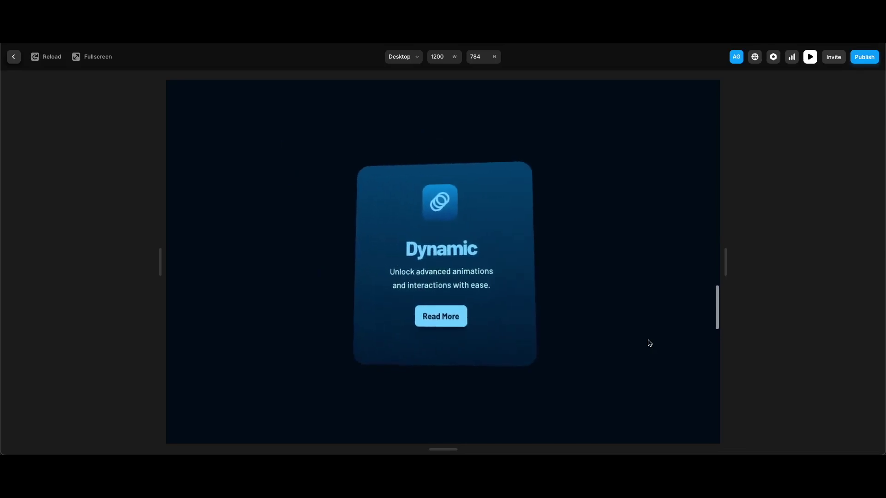
scroll(651, 343, "up", 2)
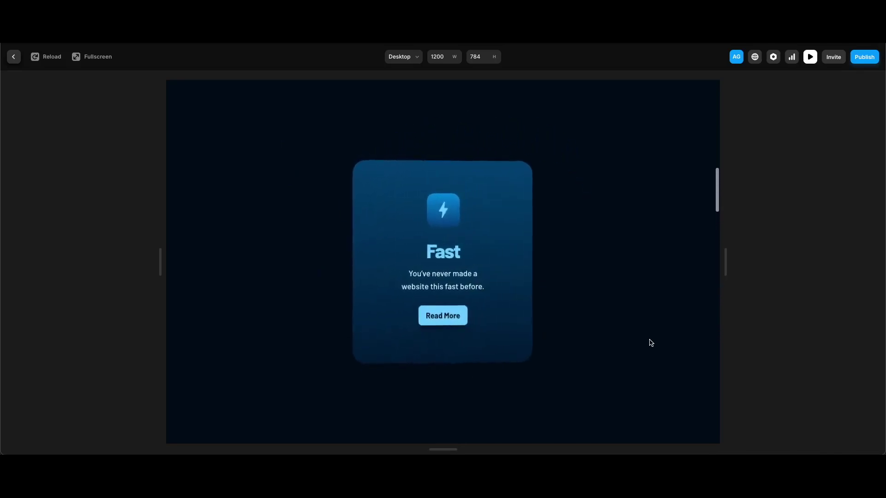
Step: Scroll the preview repeatedly down and back up to examine the full sequence of card flips from the page heading through all card faces
scroll(651, 343, "up", 5)
scroll(651, 343, "down", 15)
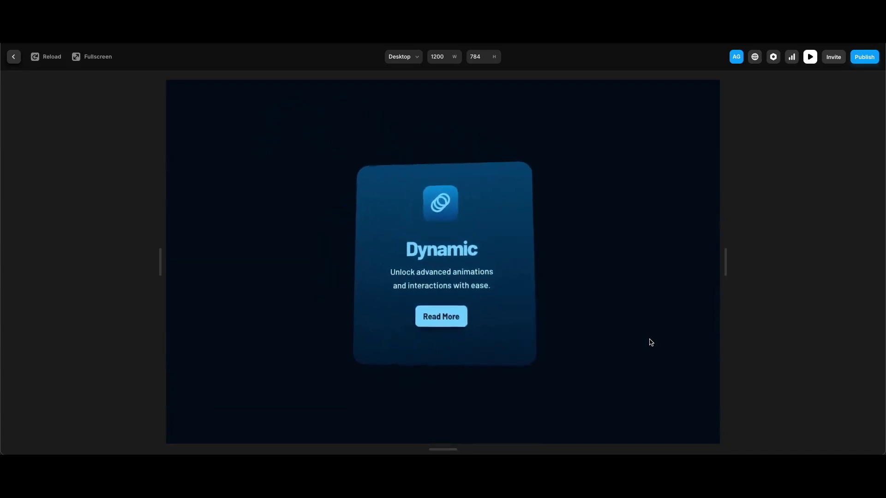
scroll(651, 343, "up", 10)
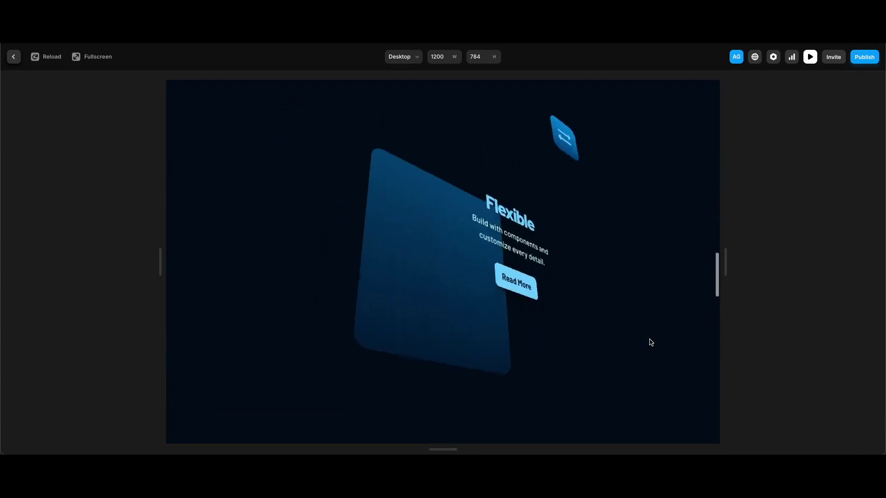
scroll(651, 343, "up", 3)
scroll(651, 342, "down", 8)
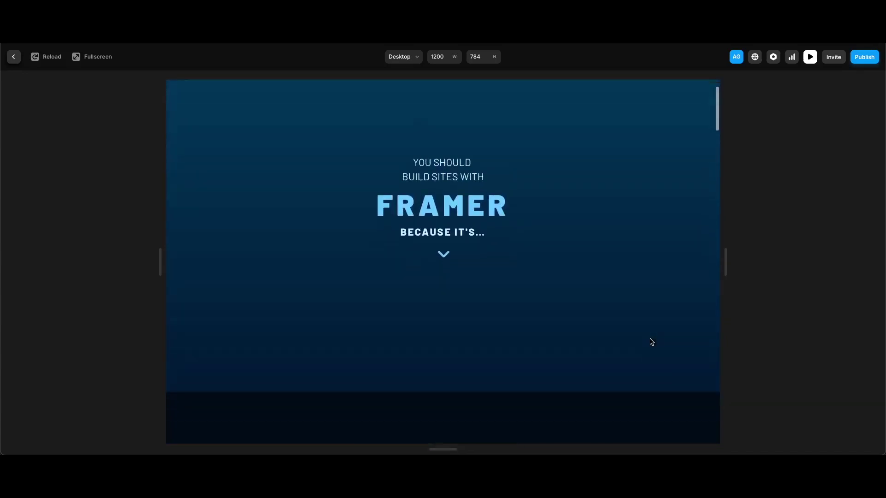
scroll(650, 343, "down", 5)
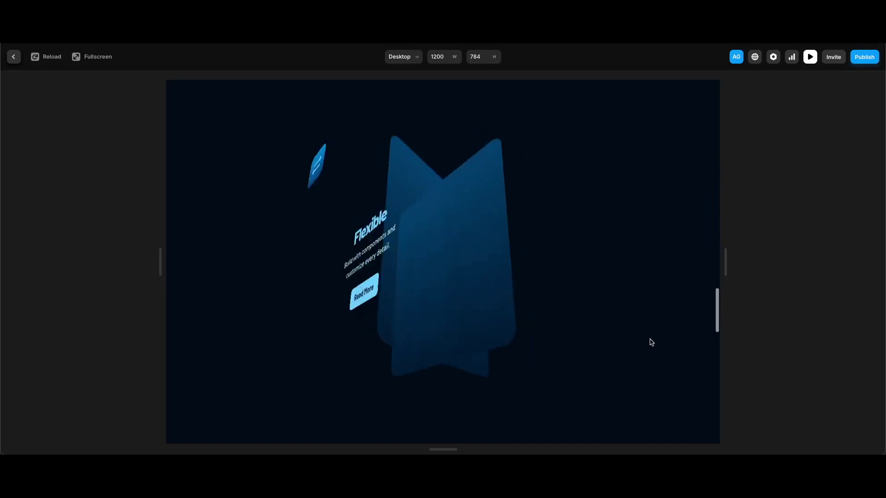
scroll(650, 343, "down", 1)
scroll(651, 343, "up", 5)
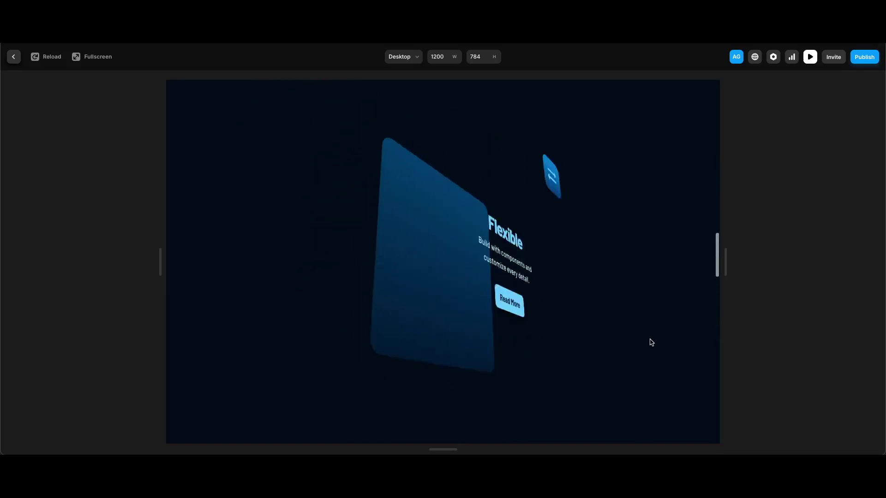
scroll(650, 341, "up", 5)
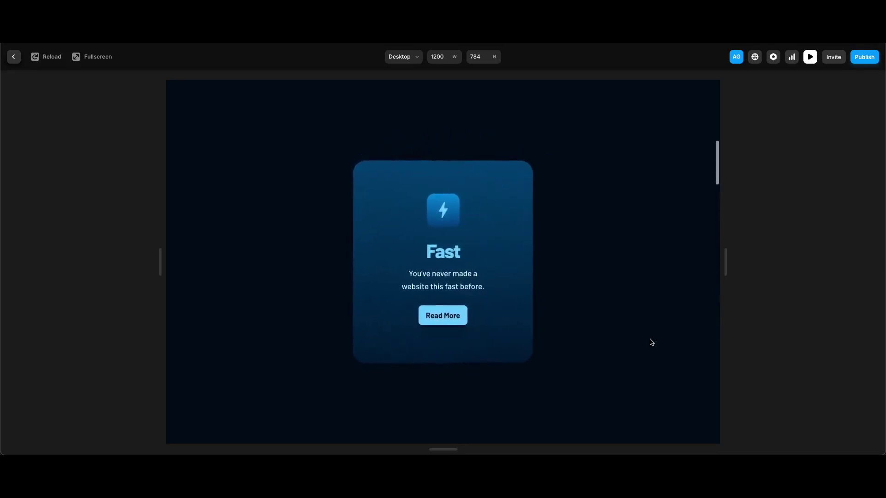
scroll(650, 342, "down", 4)
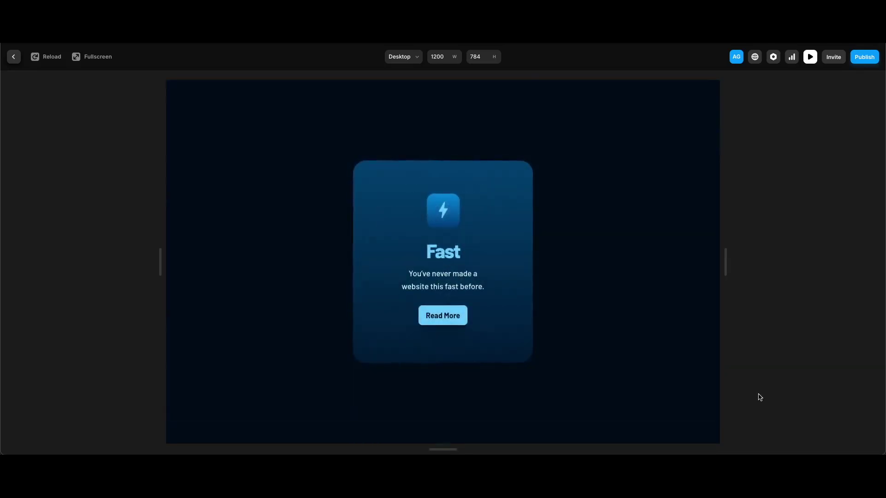